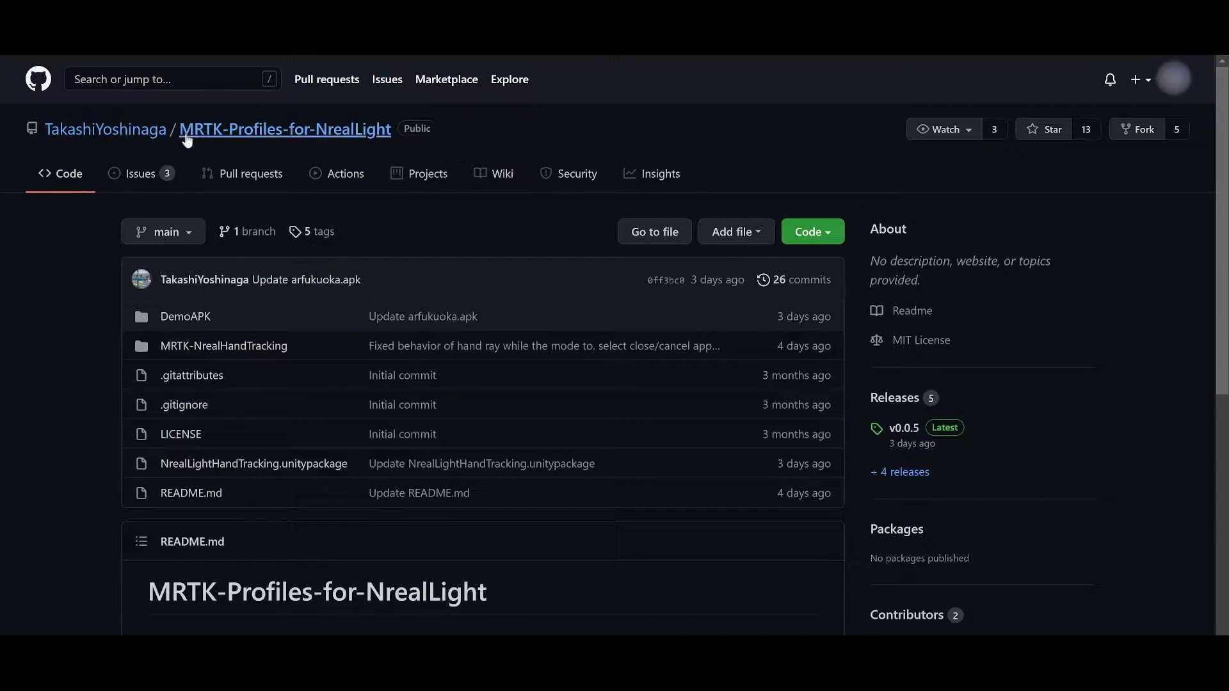
Create a new 3D project named TestNReal using Unity 2019.4.30f1.
mouse_move(144, 149)
scroll(1198, 269, down, 3)
scroll(1198, 288, down, 2)
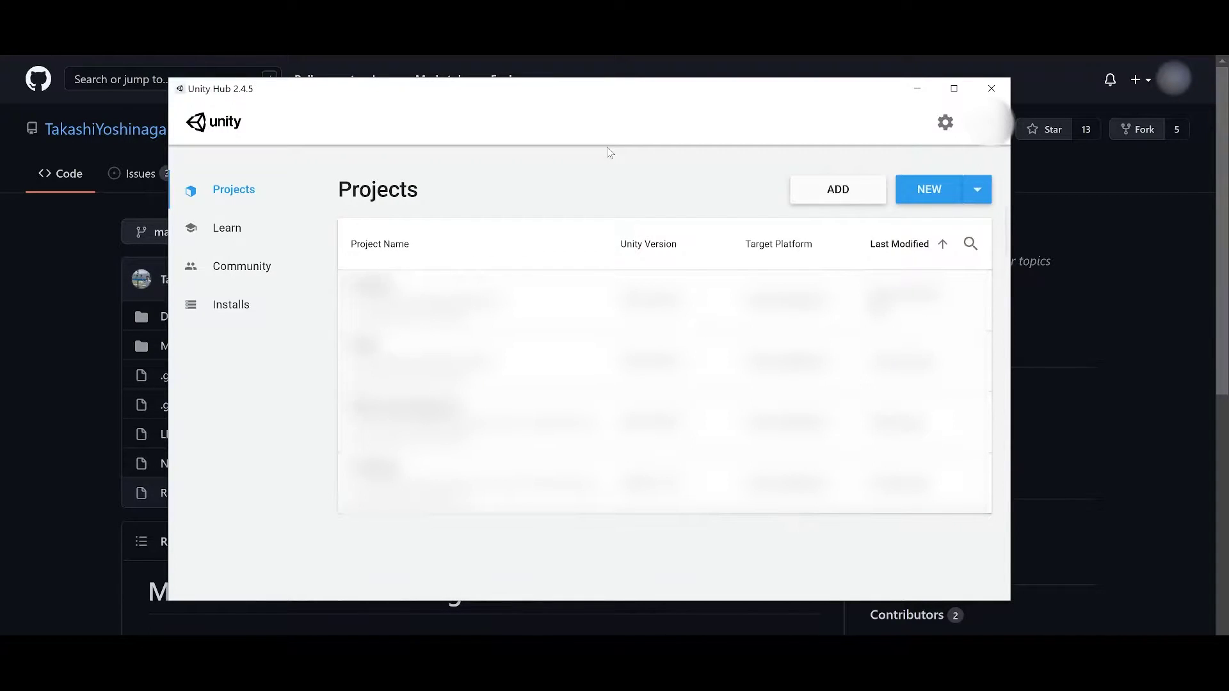
click(976, 192)
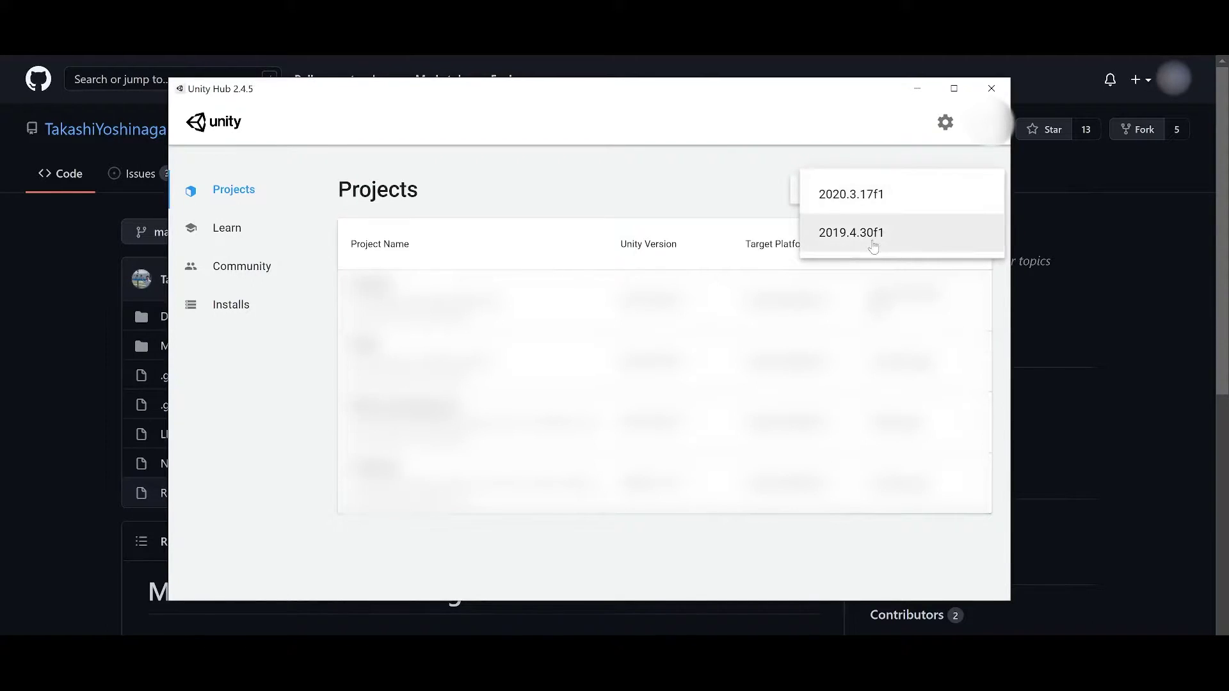
click(865, 245)
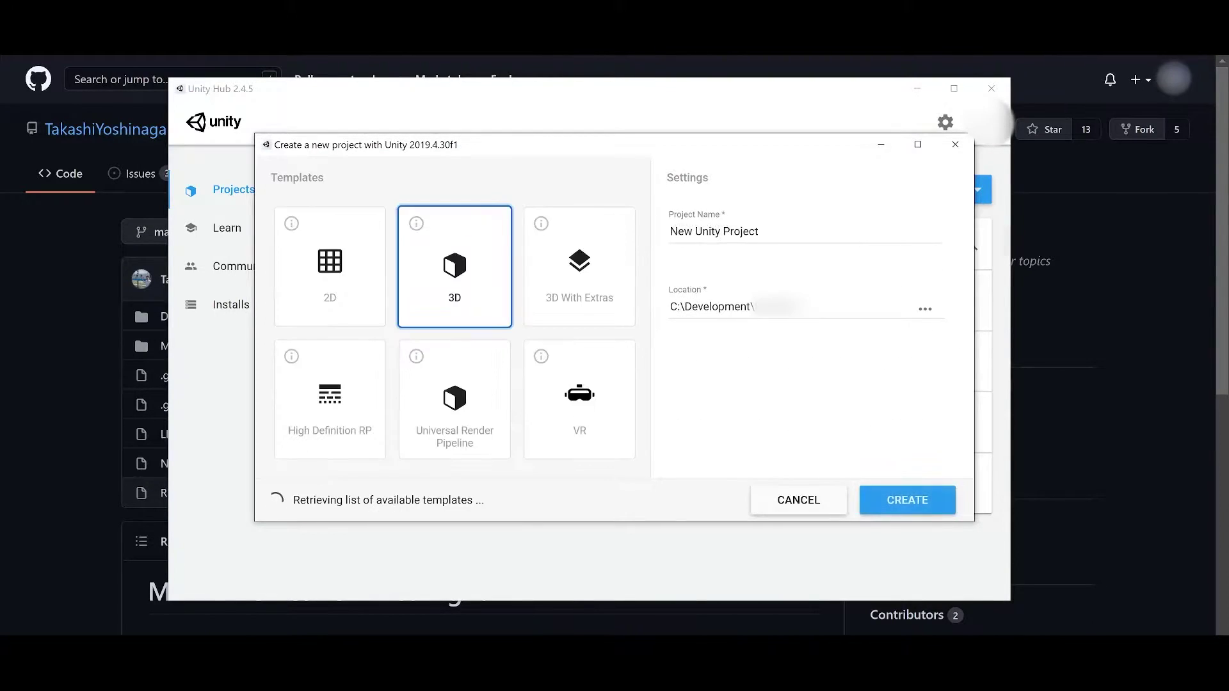
drag(778, 232, 664, 244)
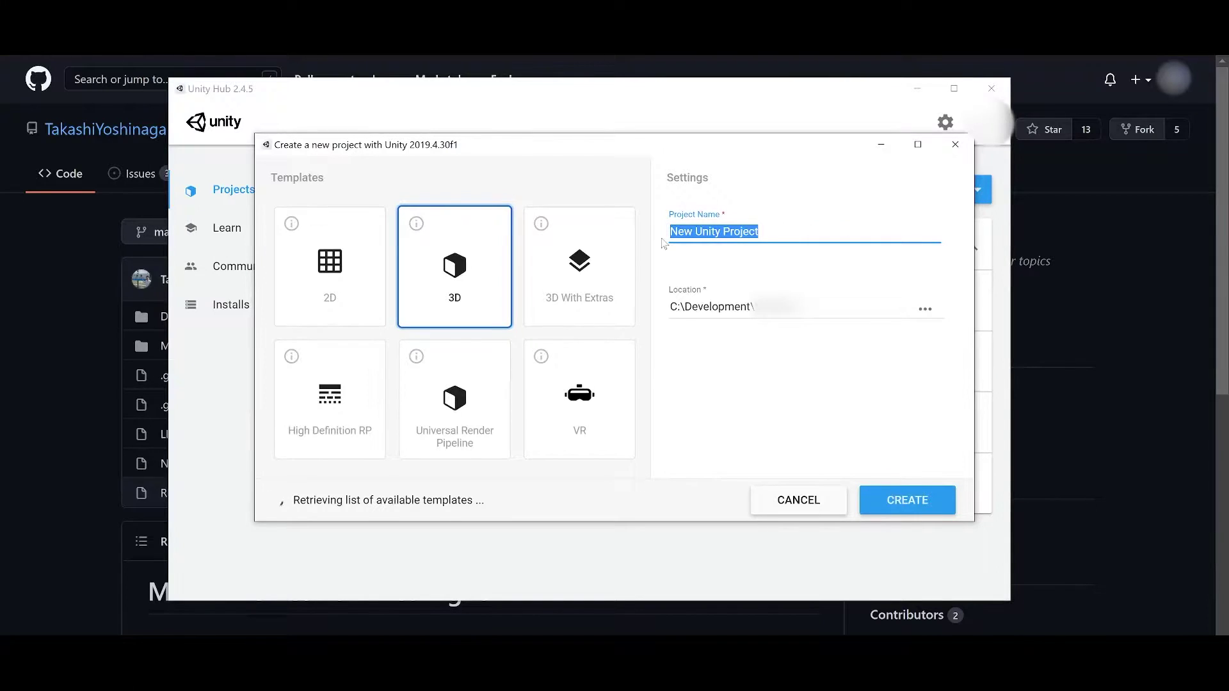
text(TestNR)
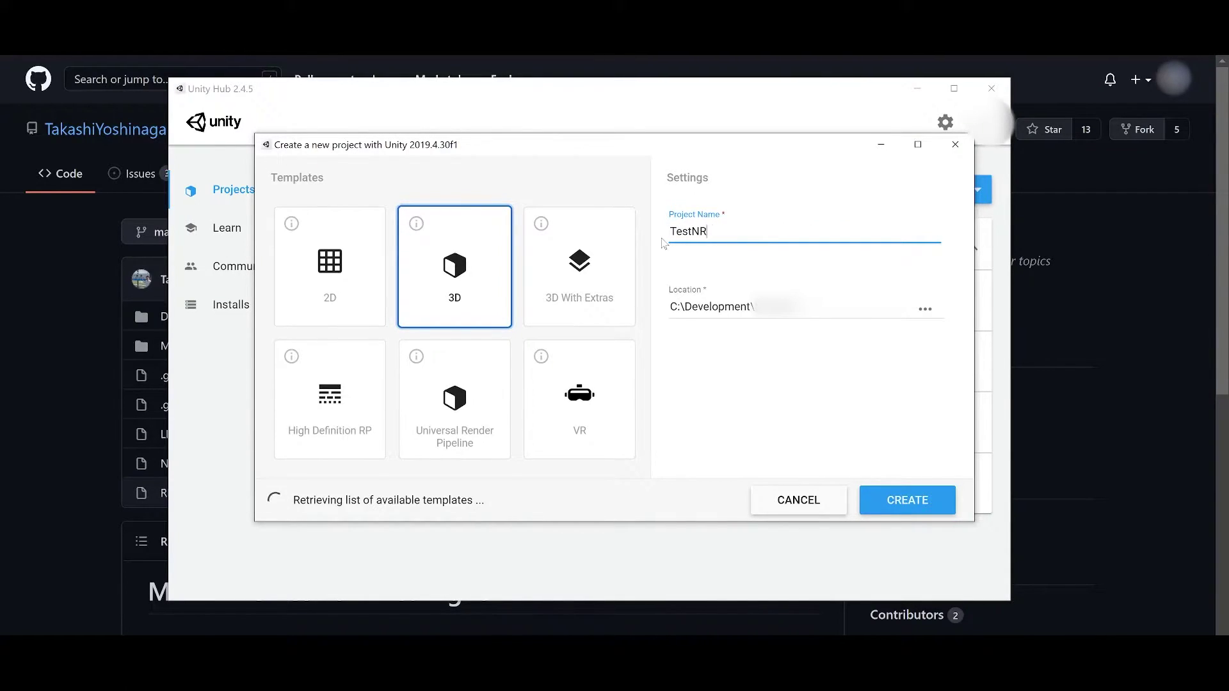
text(eal)
click(917, 503)
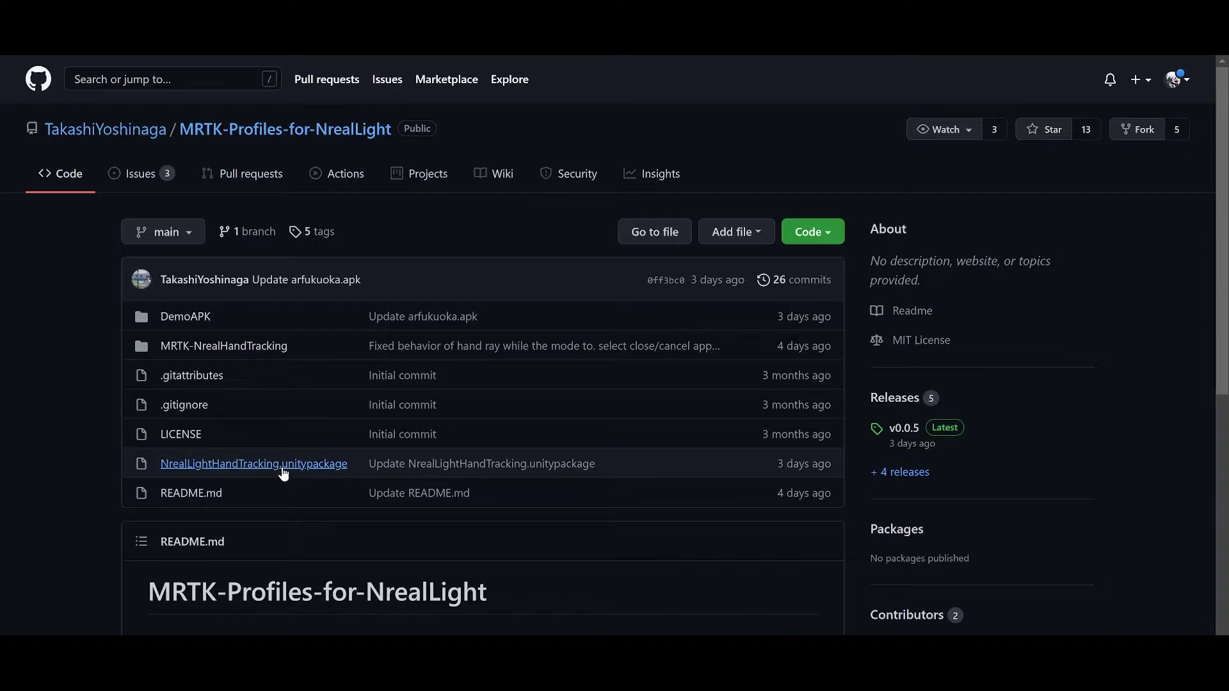
Download NrealLightHandTracking.unitypackage from the repository and save it to disk.
click(284, 473)
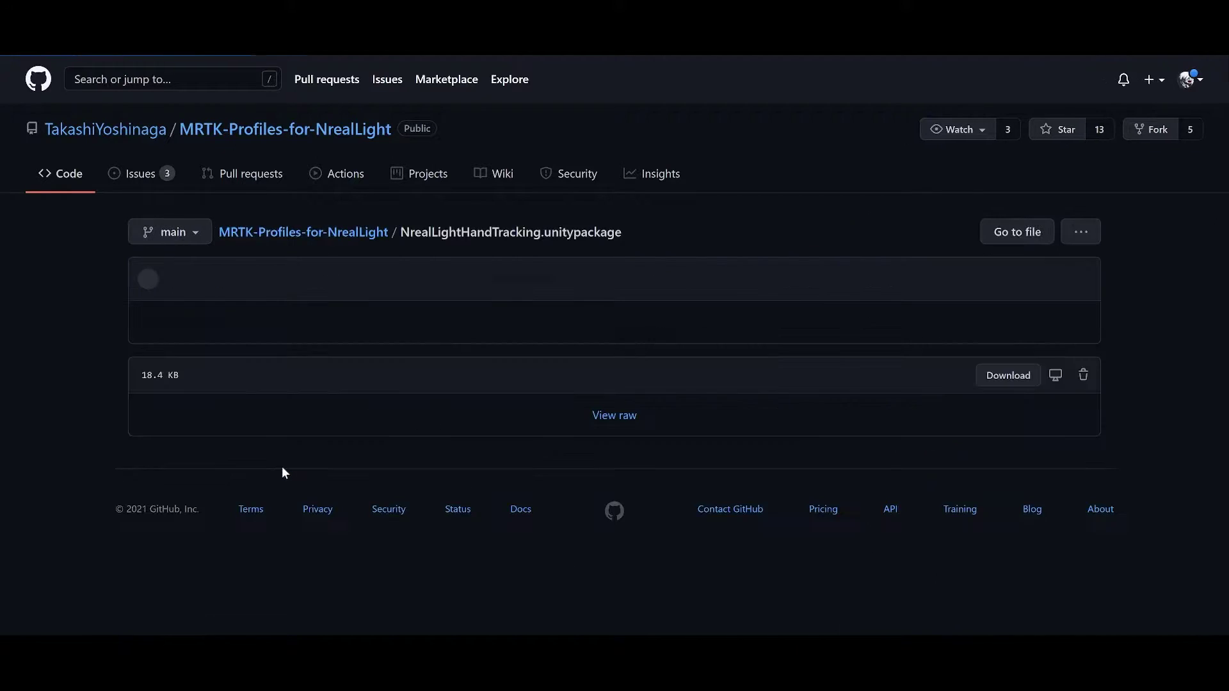
click(1014, 382)
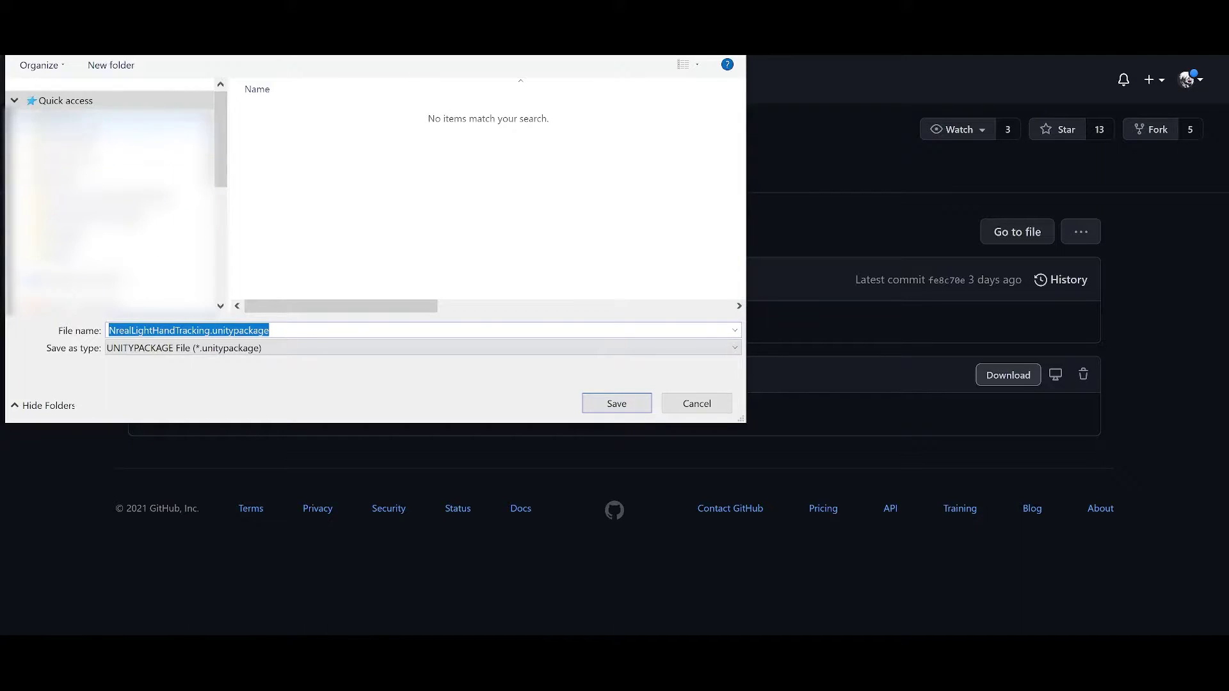
click(611, 403)
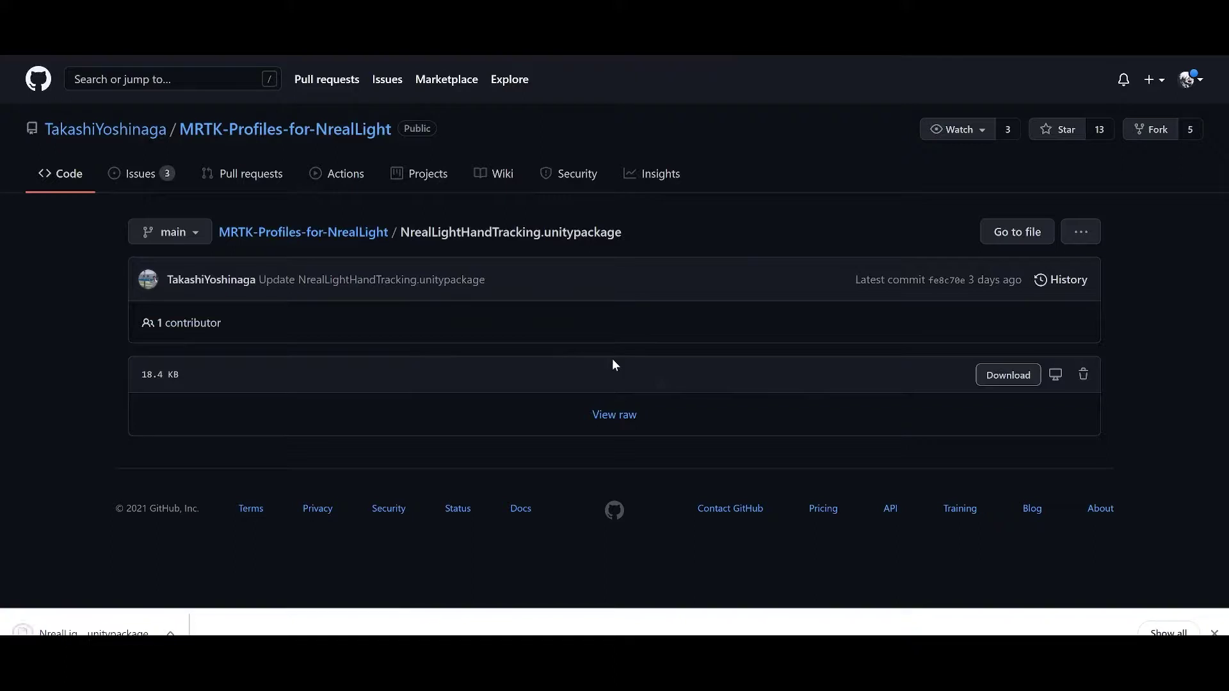
Go back to the repository README and open the MRTK v2.7.2 release page.
click(343, 236)
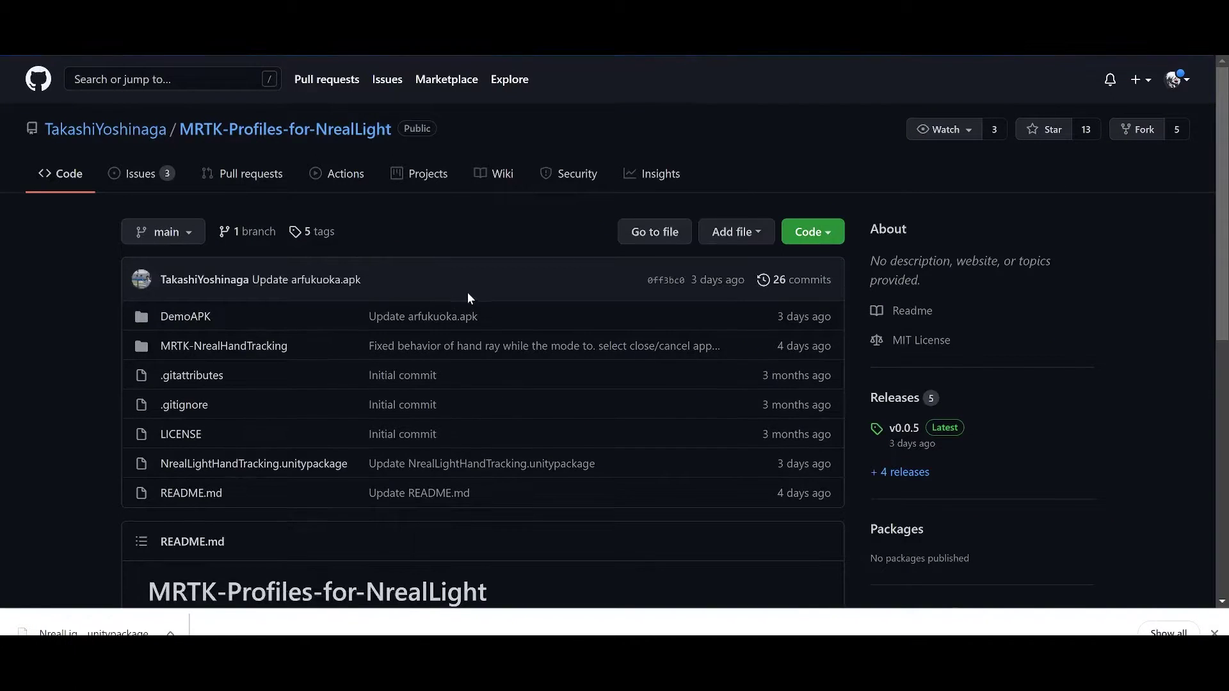
scroll(466, 297, down, 4)
scroll(464, 297, down, 3)
scroll(462, 299, up, 5)
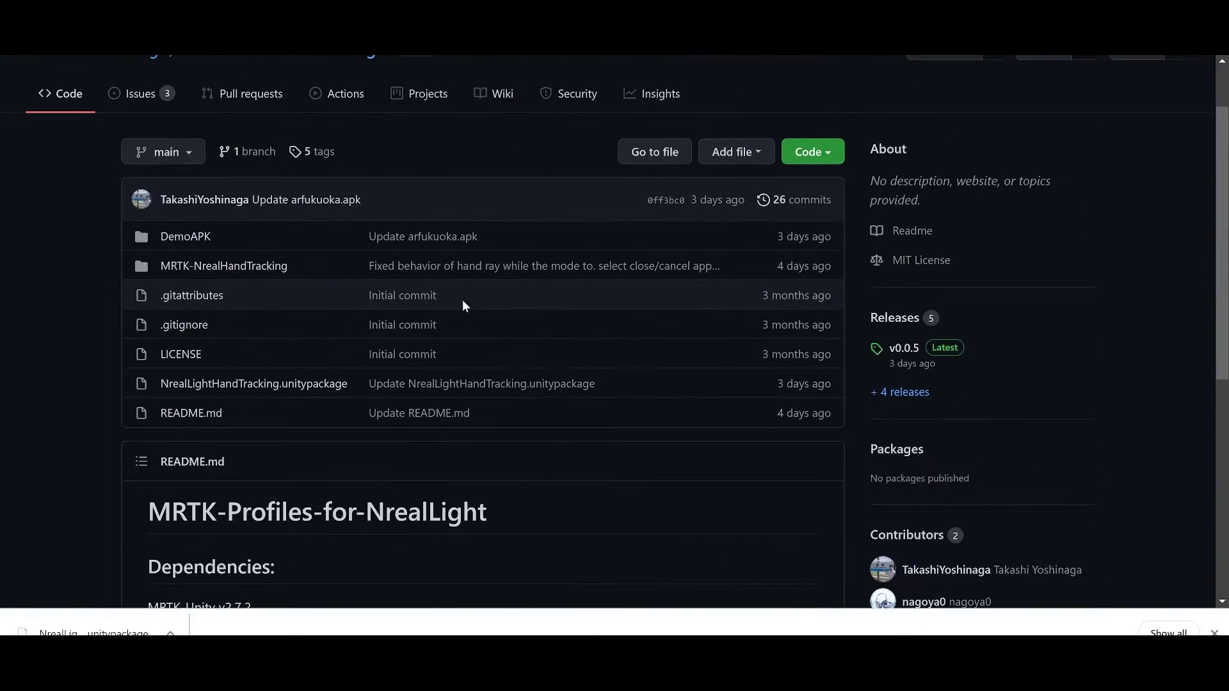
scroll(462, 300, down, 1)
scroll(448, 298, down, 2)
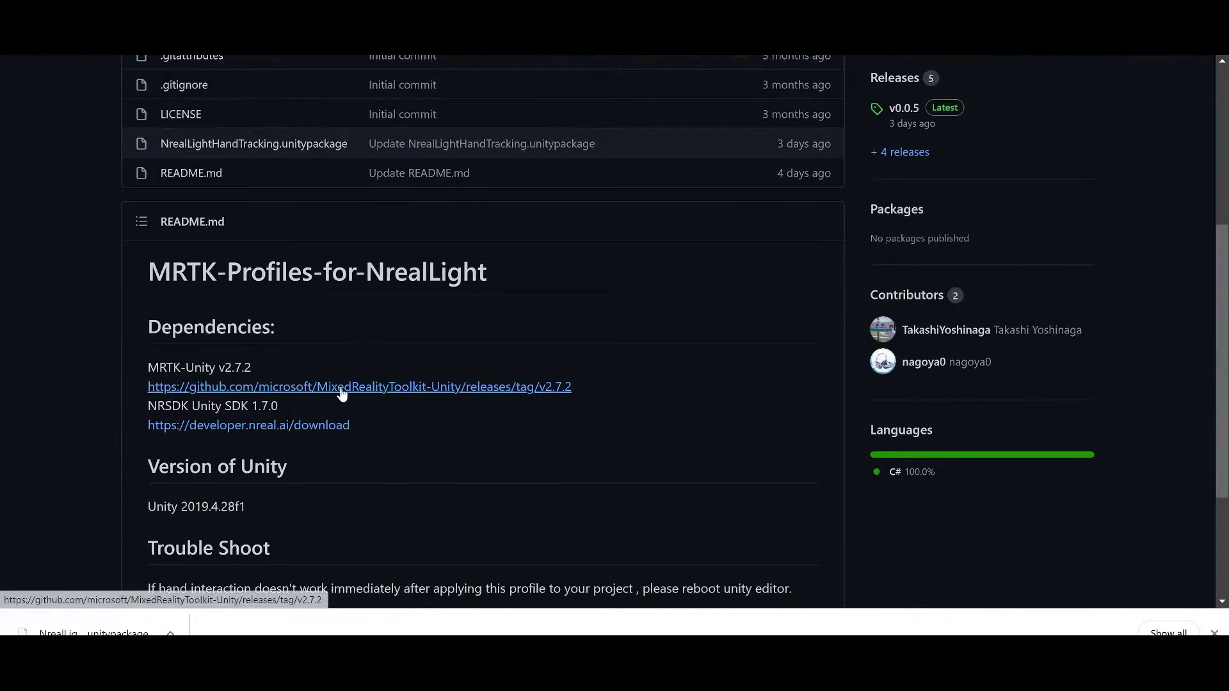
click(342, 388)
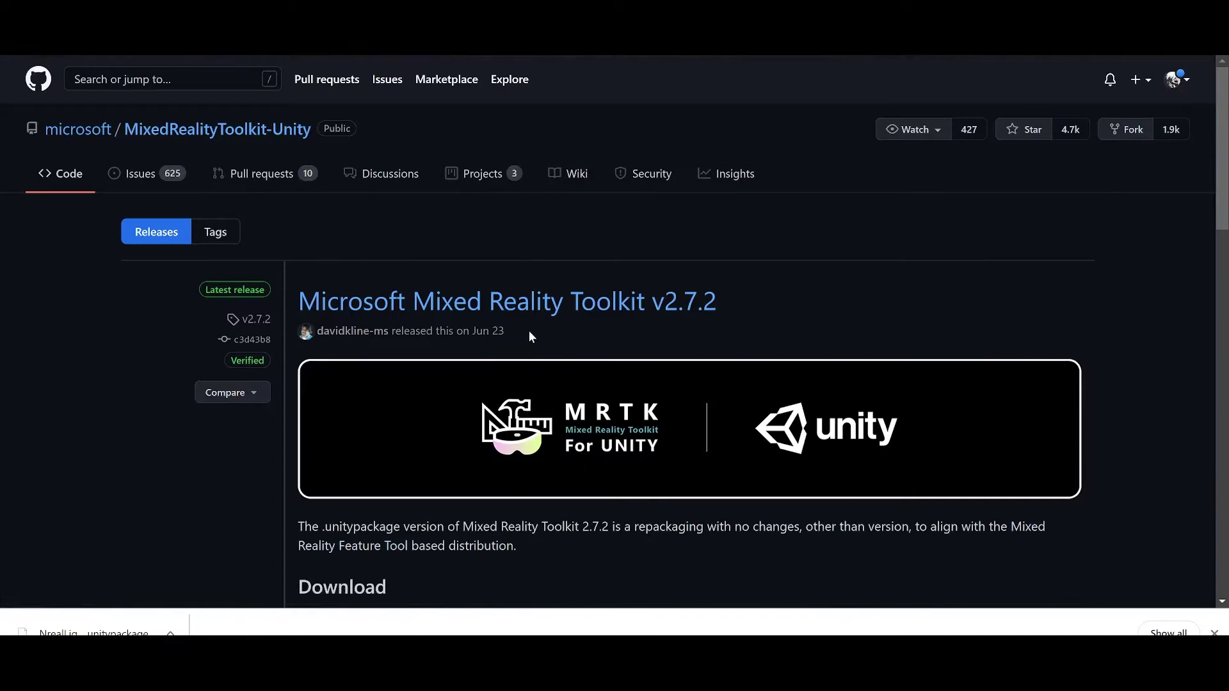
Download the Foundation, Examples, Extensions, TestUtilities and Tools 2.7.2 MRTK packages.
scroll(689, 362, down, 4)
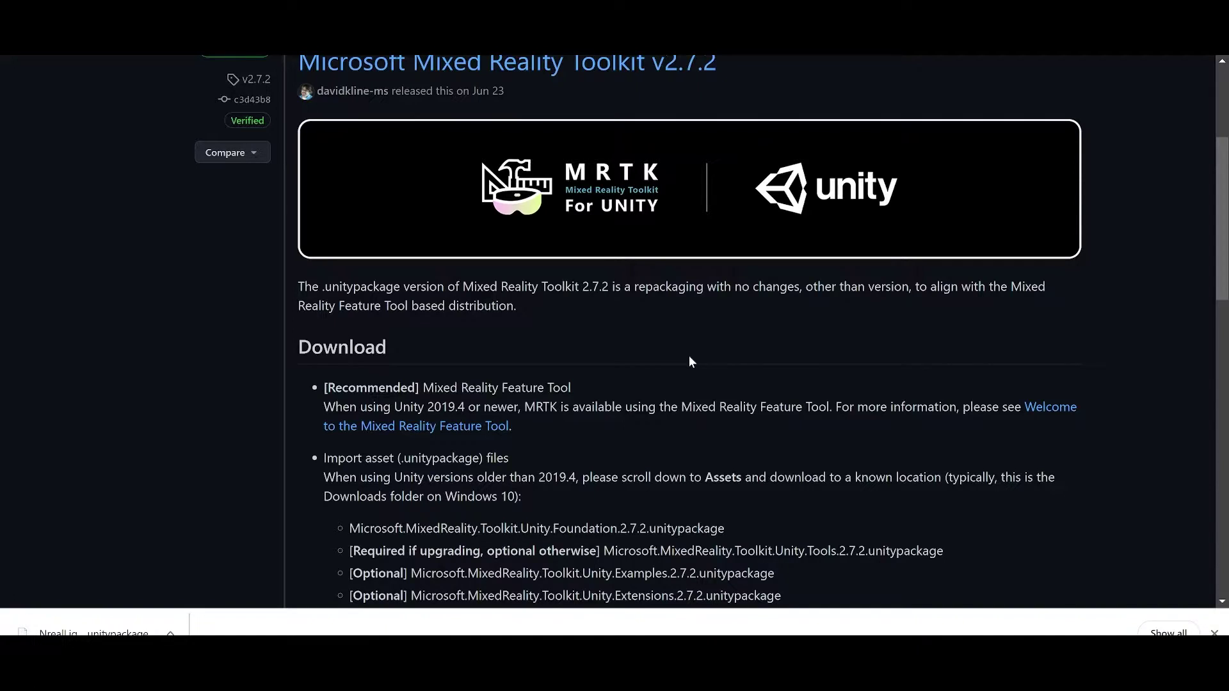
scroll(689, 358, down, 4)
scroll(558, 341, down, 10)
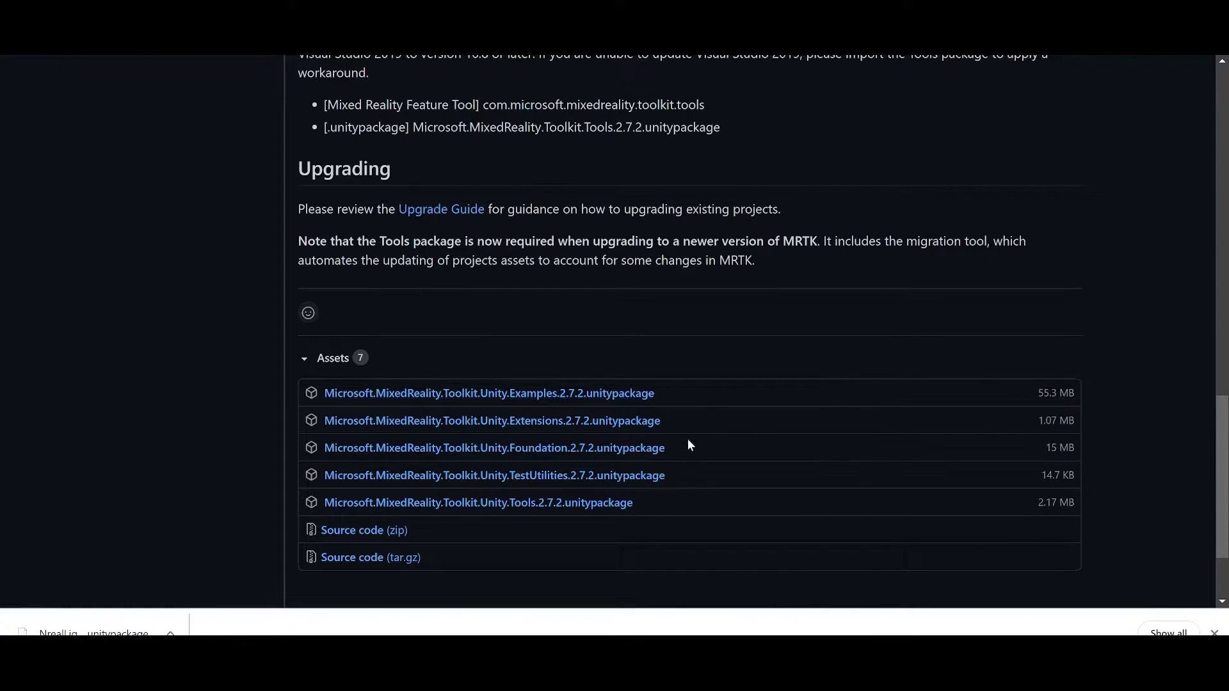
click(555, 452)
click(542, 421)
click(544, 396)
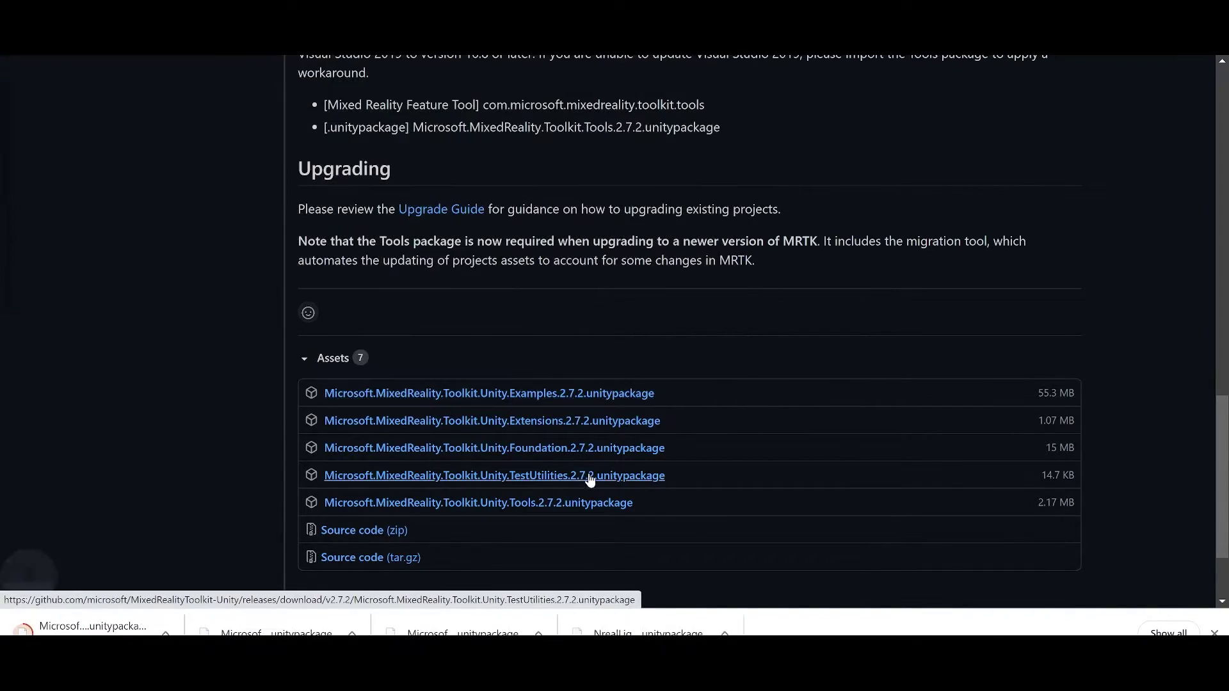
click(589, 481)
click(568, 506)
scroll(696, 339, up, 15)
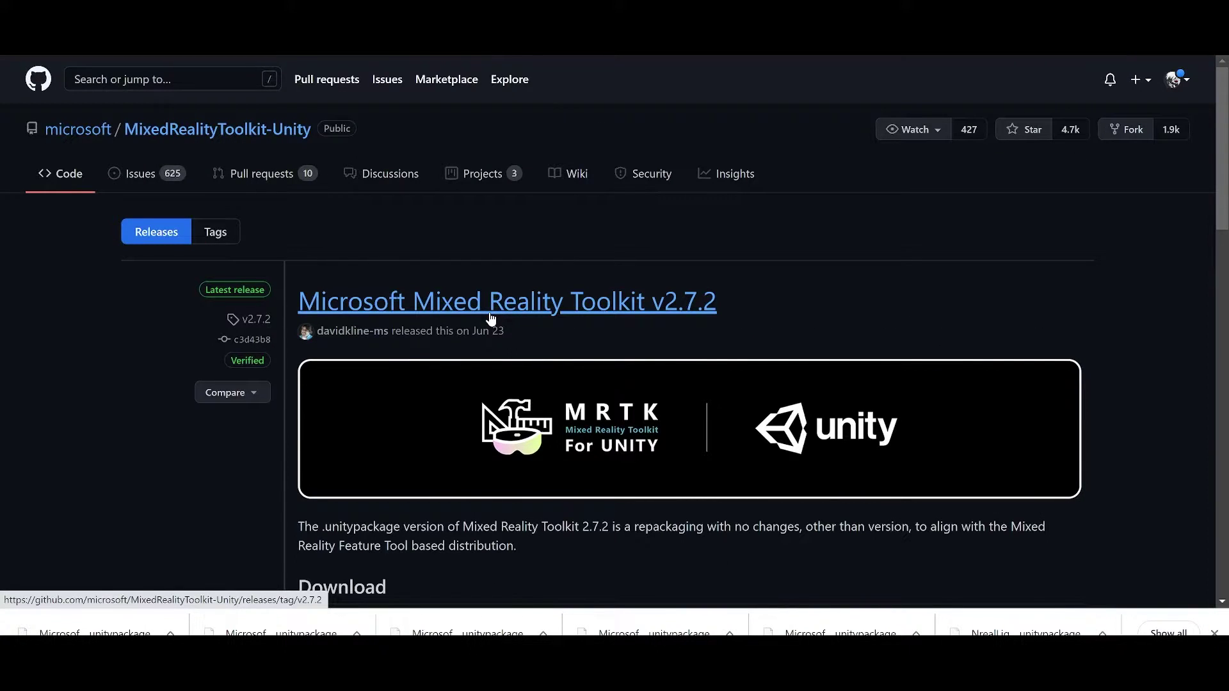
On the Nreal download page, accept the terms and download Unity SDK 1.7.0.
key(alt+Left)
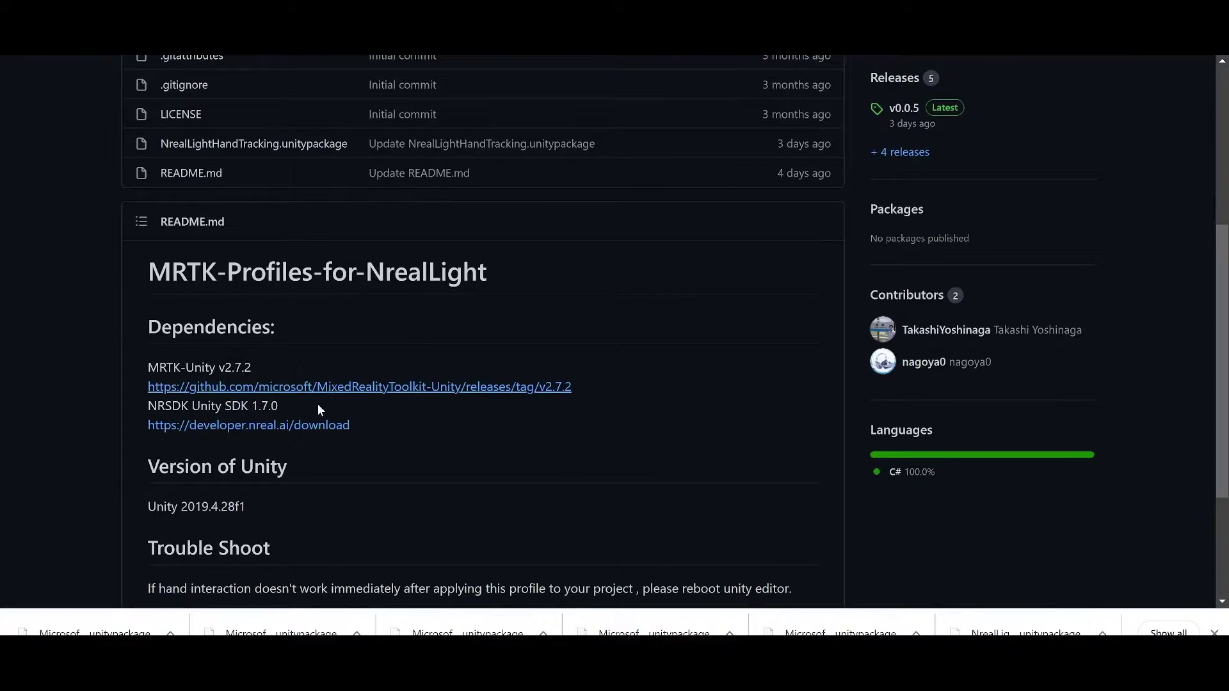
click(316, 434)
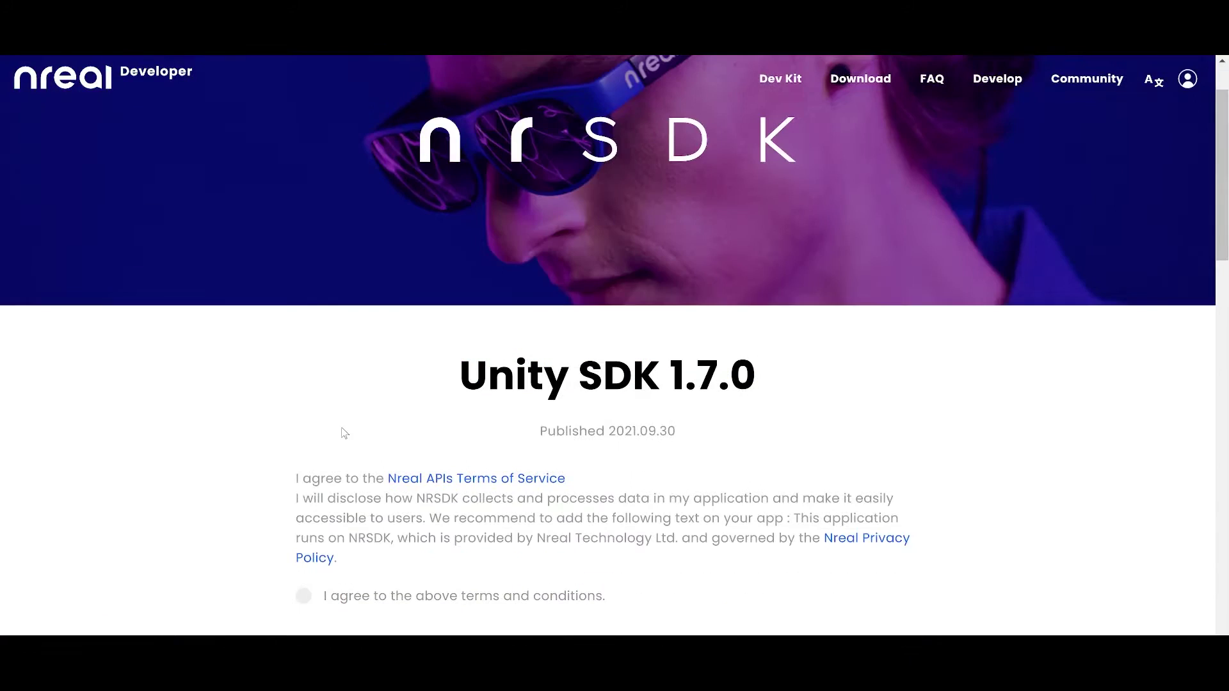
scroll(345, 434, down, 4)
click(305, 358)
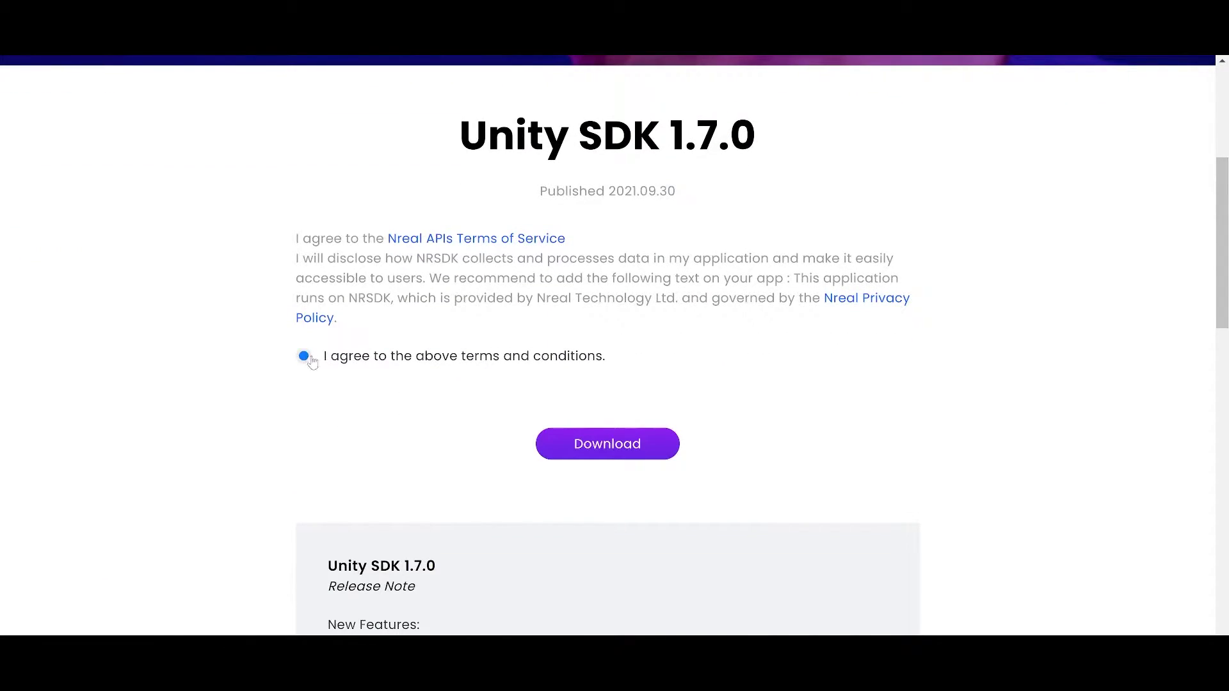
click(625, 449)
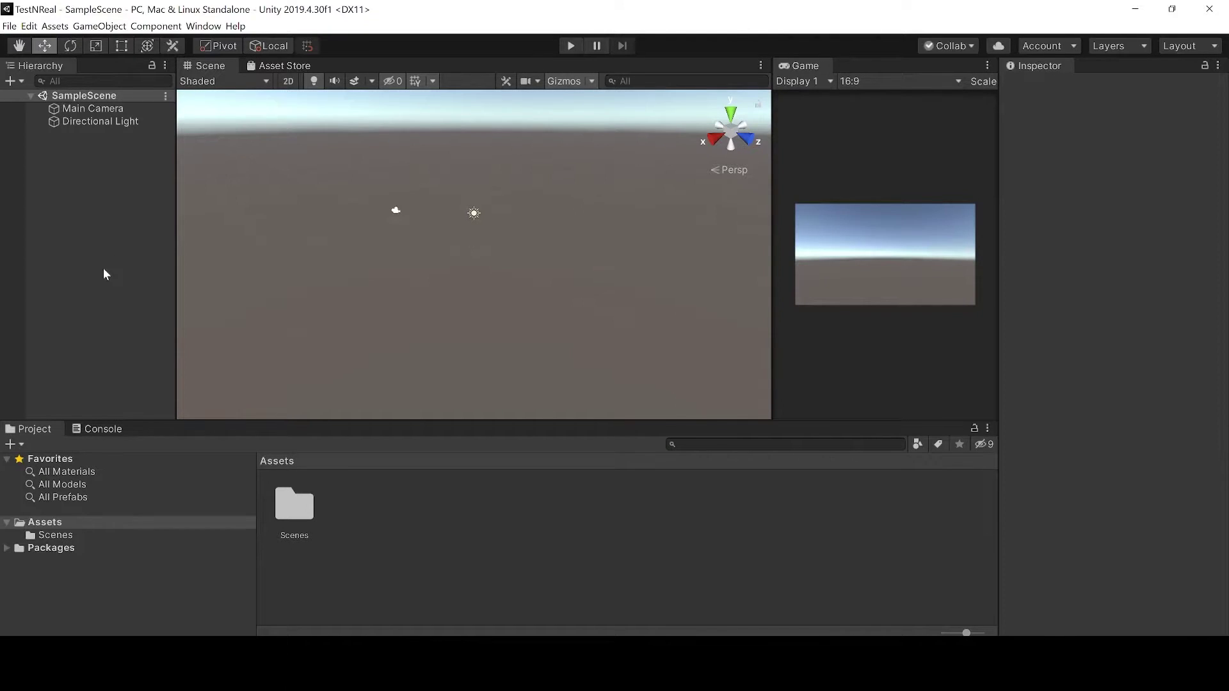
Import NrealLightHandTracking.unitypackage from the Desktop as a custom package, keeping all items.
click(55, 26)
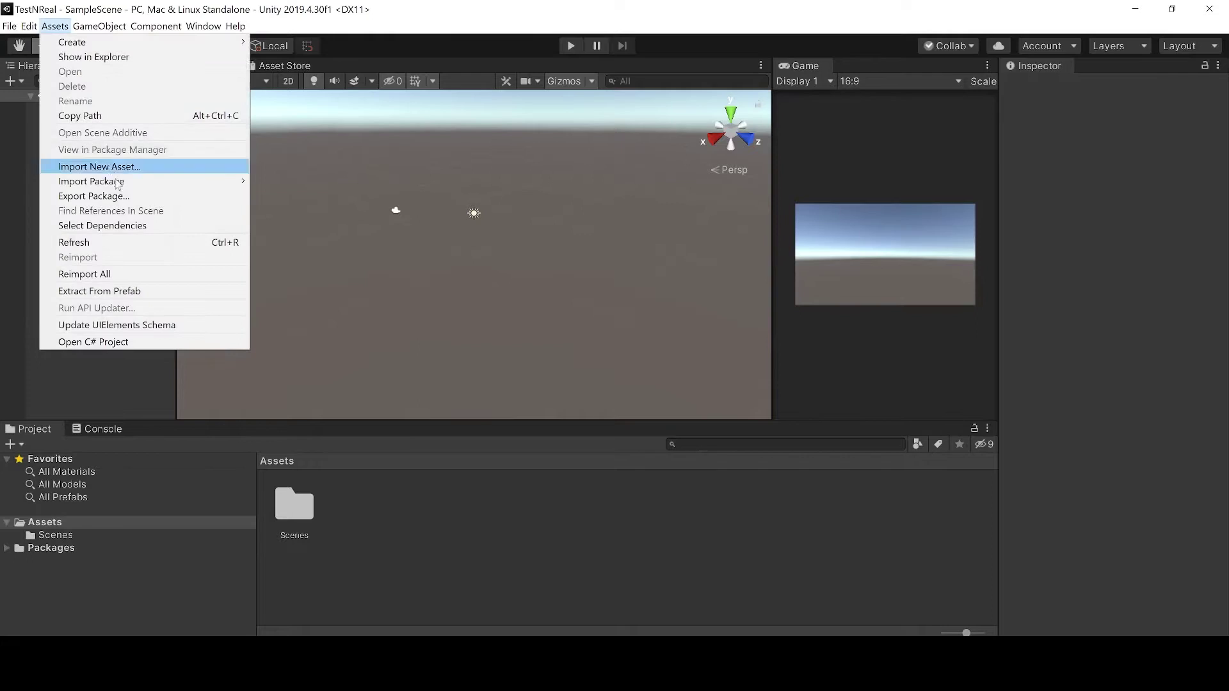
mouse_move(128, 183)
click(294, 183)
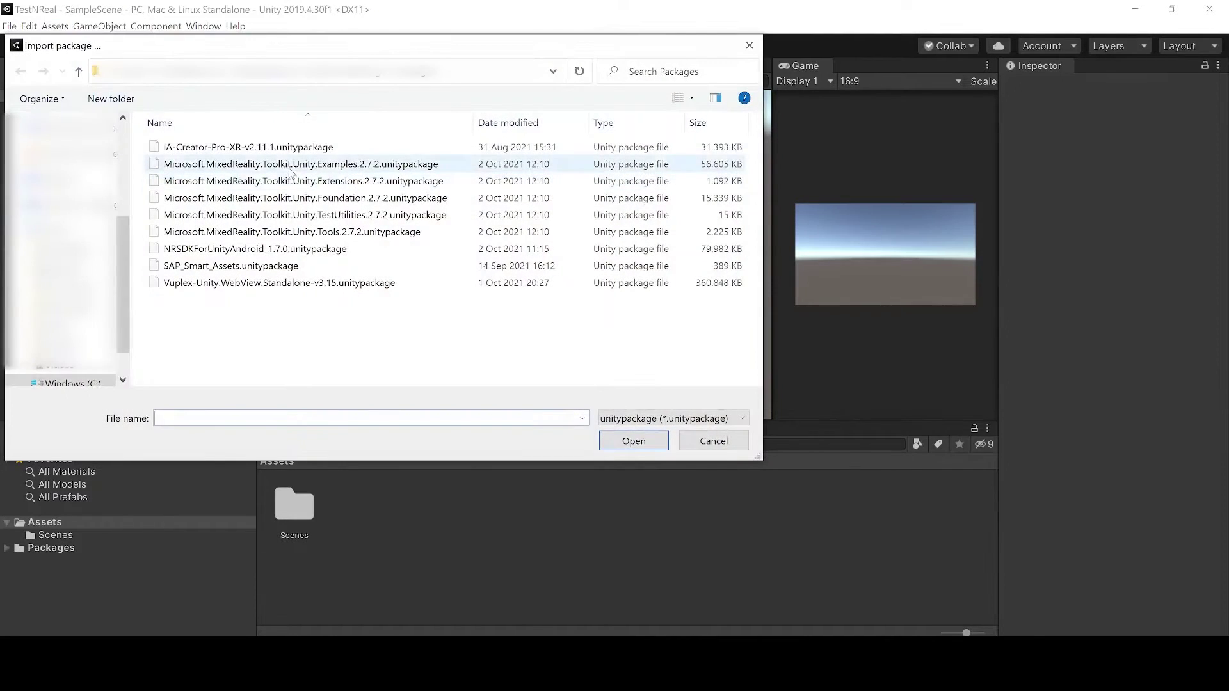
click(45, 269)
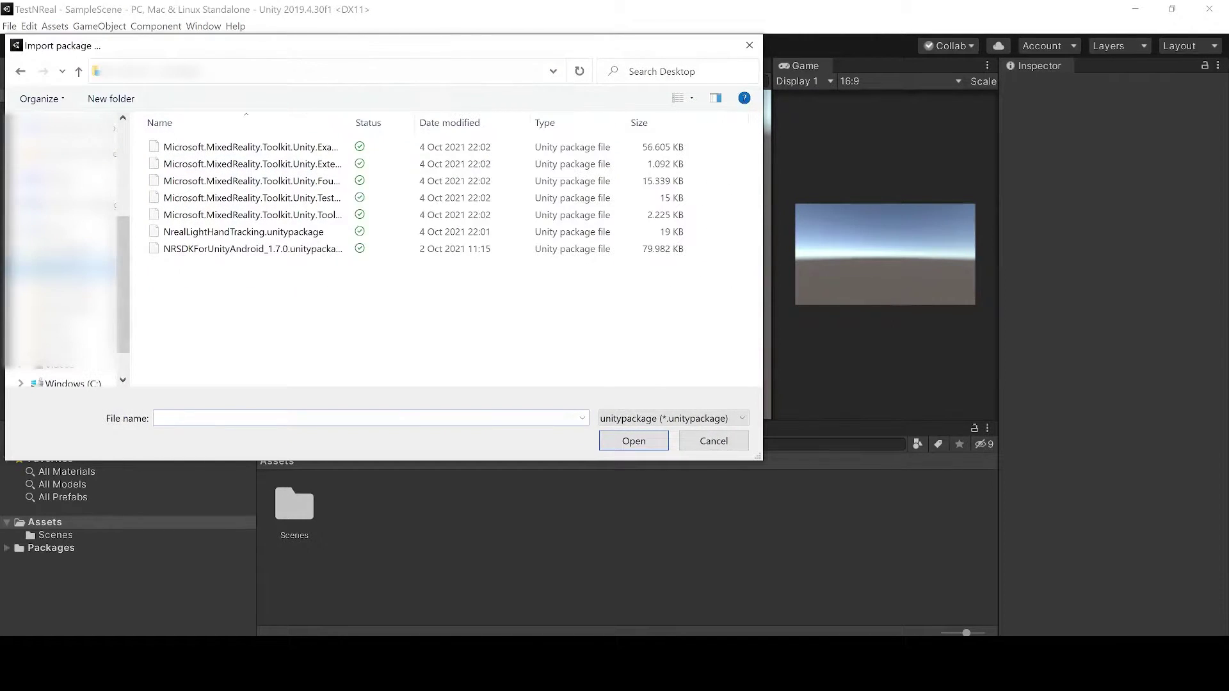
double_click(259, 237)
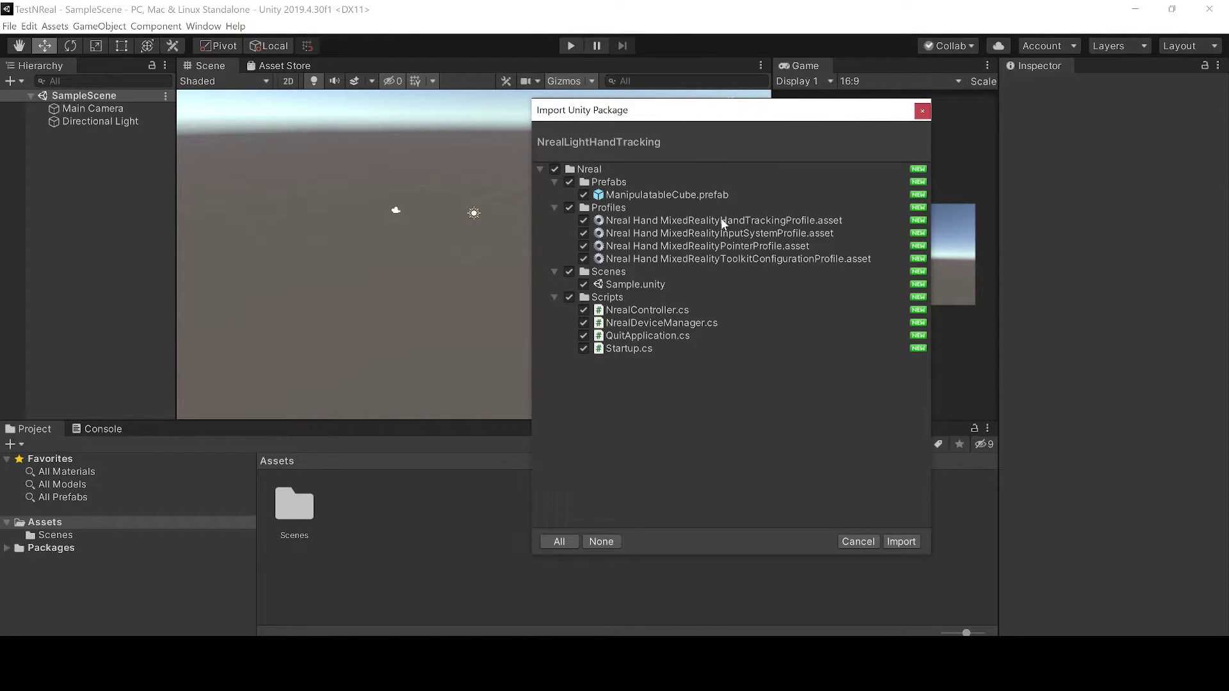
click(903, 543)
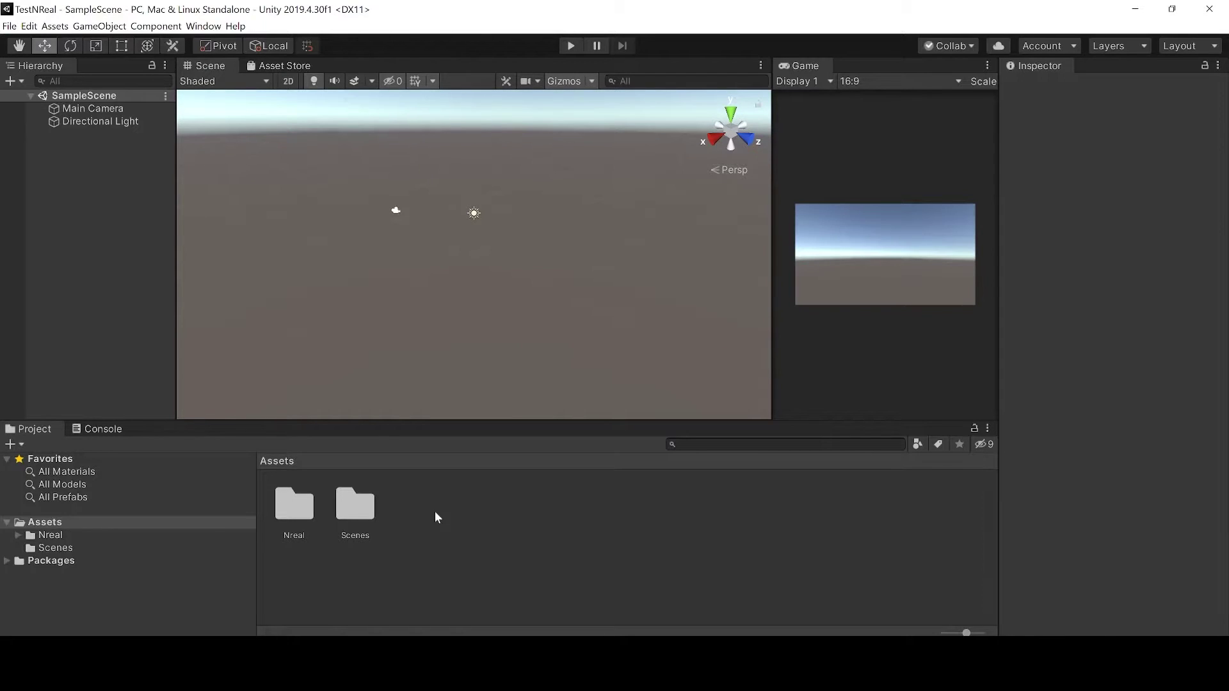
Import NRSDKForUnityAndroid_1.7.0.unitypackage as a custom package.
click(53, 27)
mouse_move(160, 181)
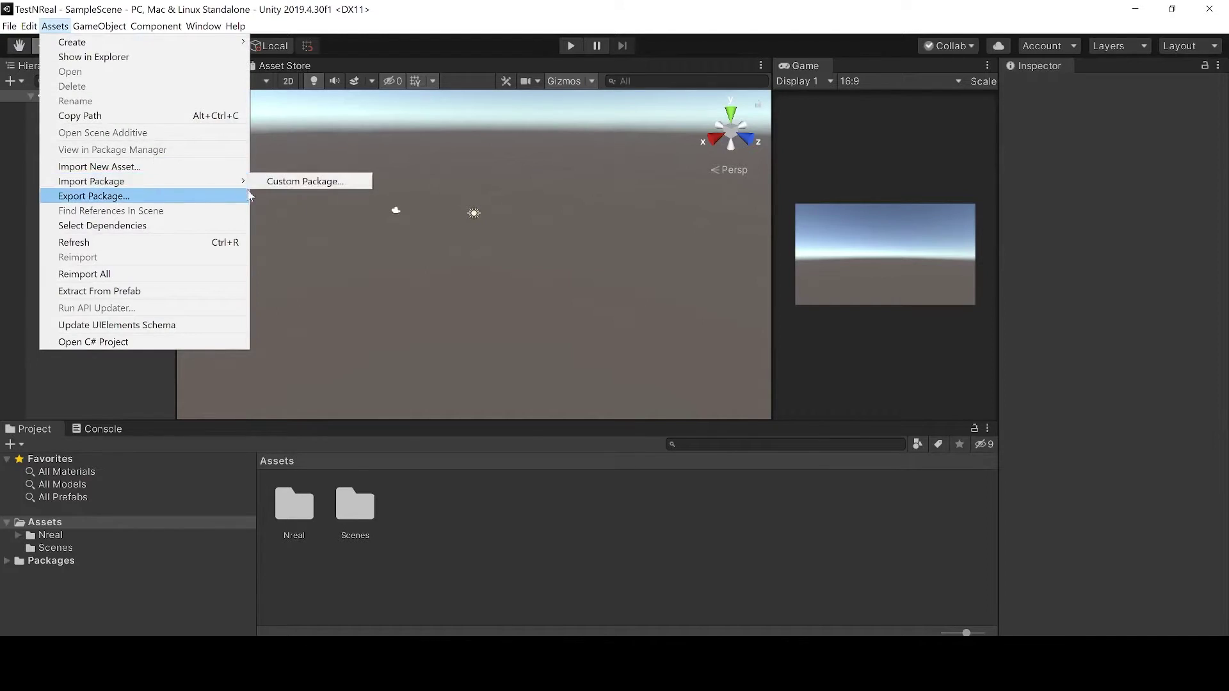
click(259, 181)
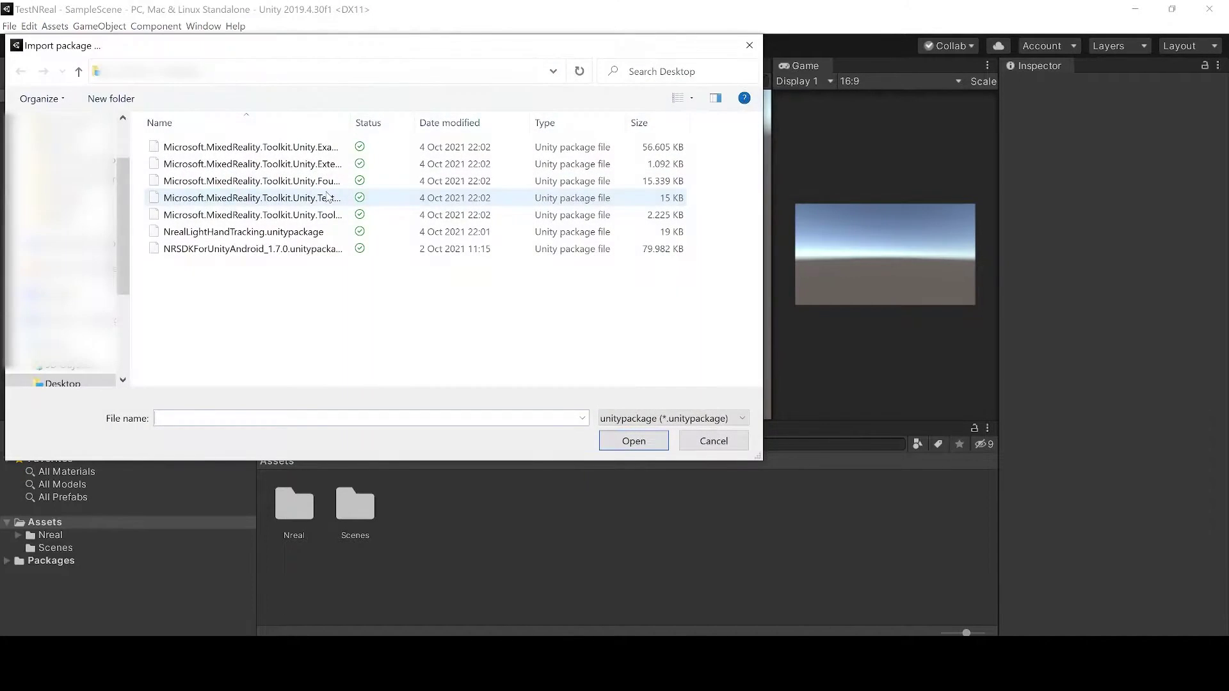
double_click(289, 248)
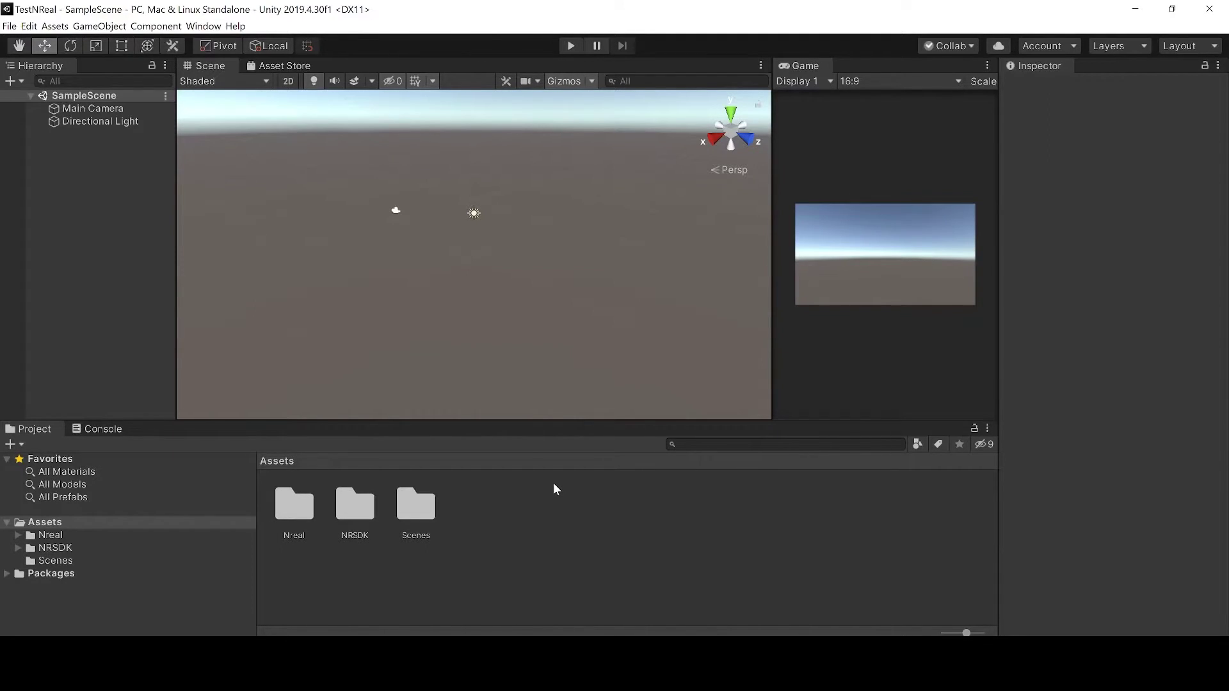
Import the MRTK Foundation 2.7.2 custom package with all its files.
click(55, 26)
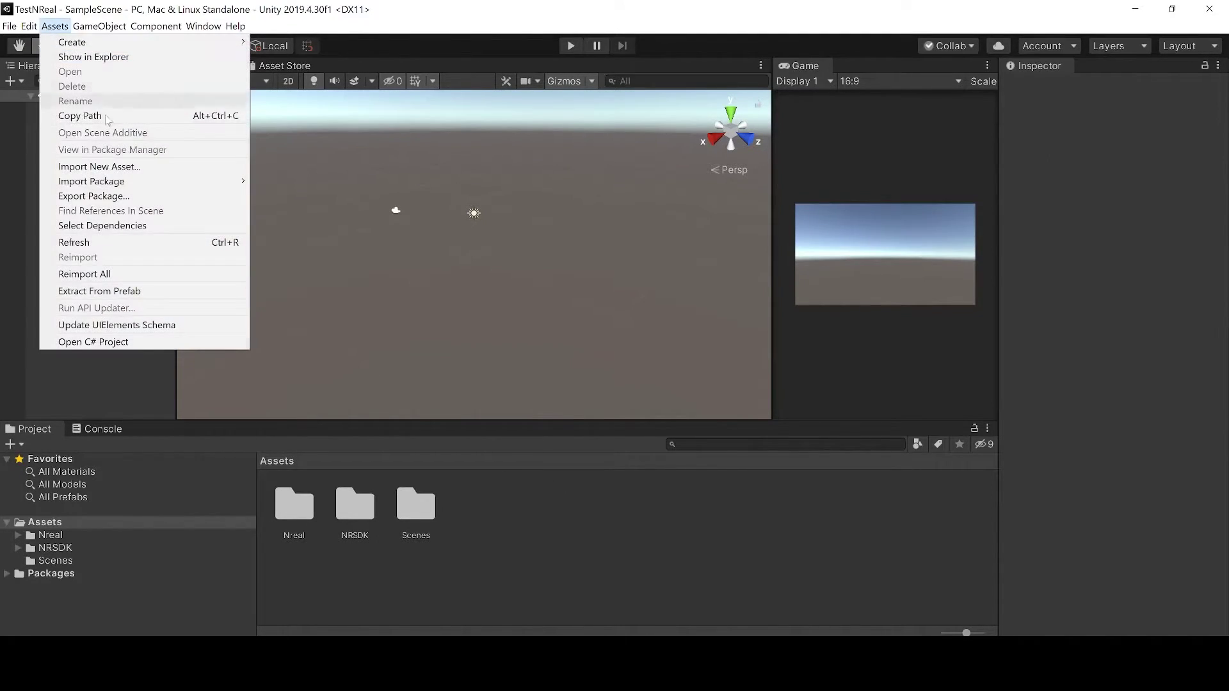
mouse_move(152, 187)
click(259, 183)
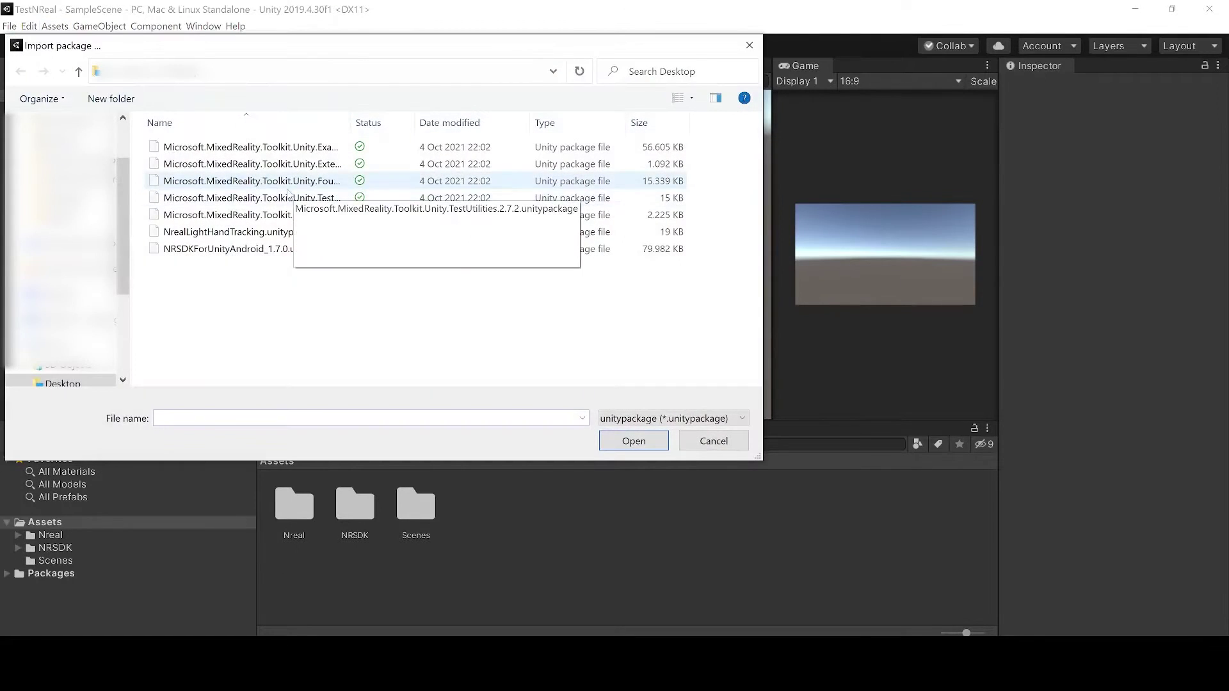
drag(349, 117, 445, 113)
double_click(422, 181)
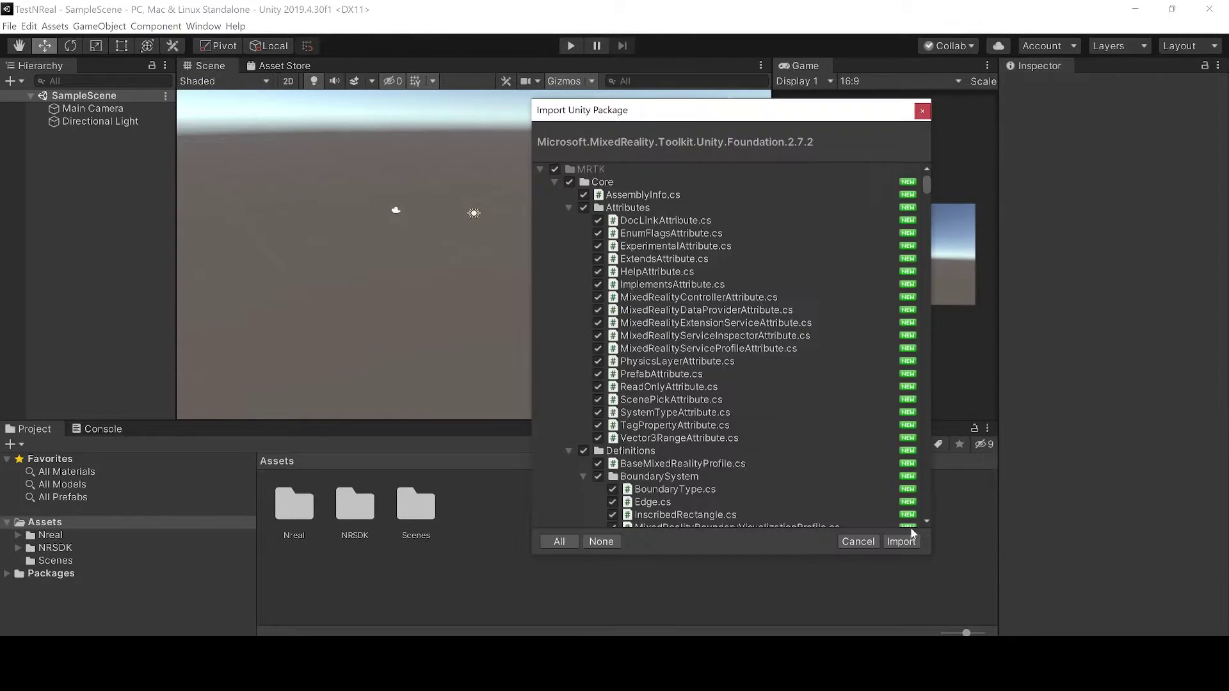
click(900, 540)
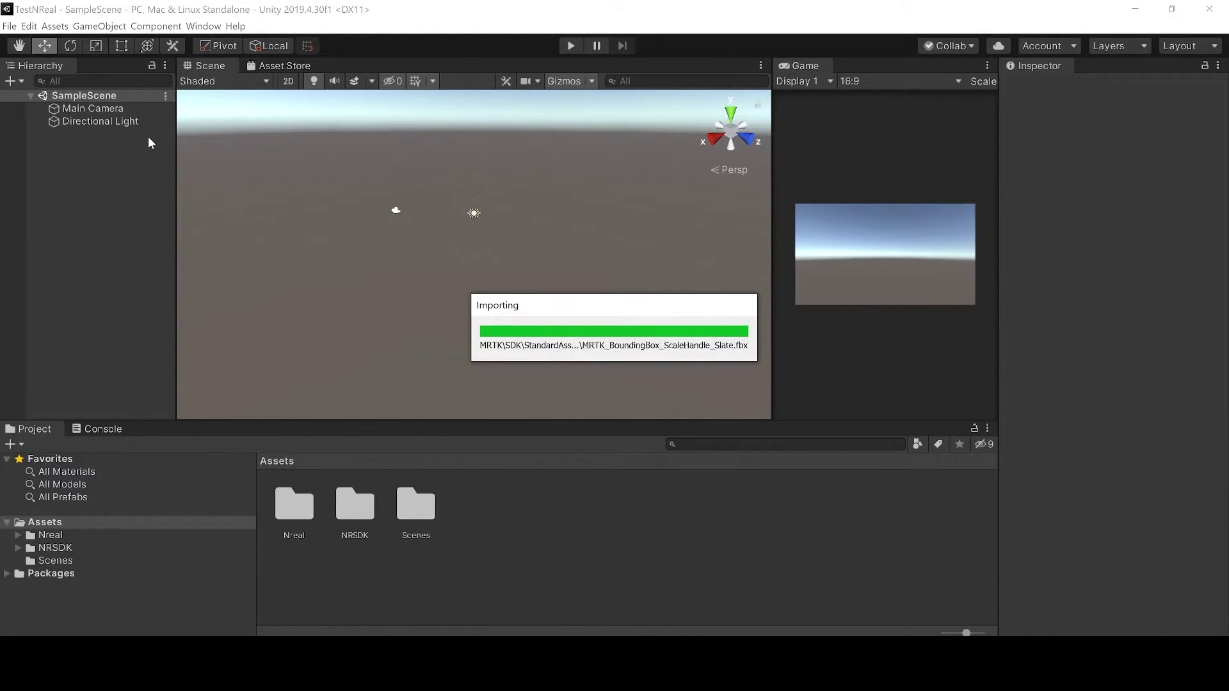
Import another MRTK package, then the MRTK Examples 2.7.2 package with all files.
click(55, 26)
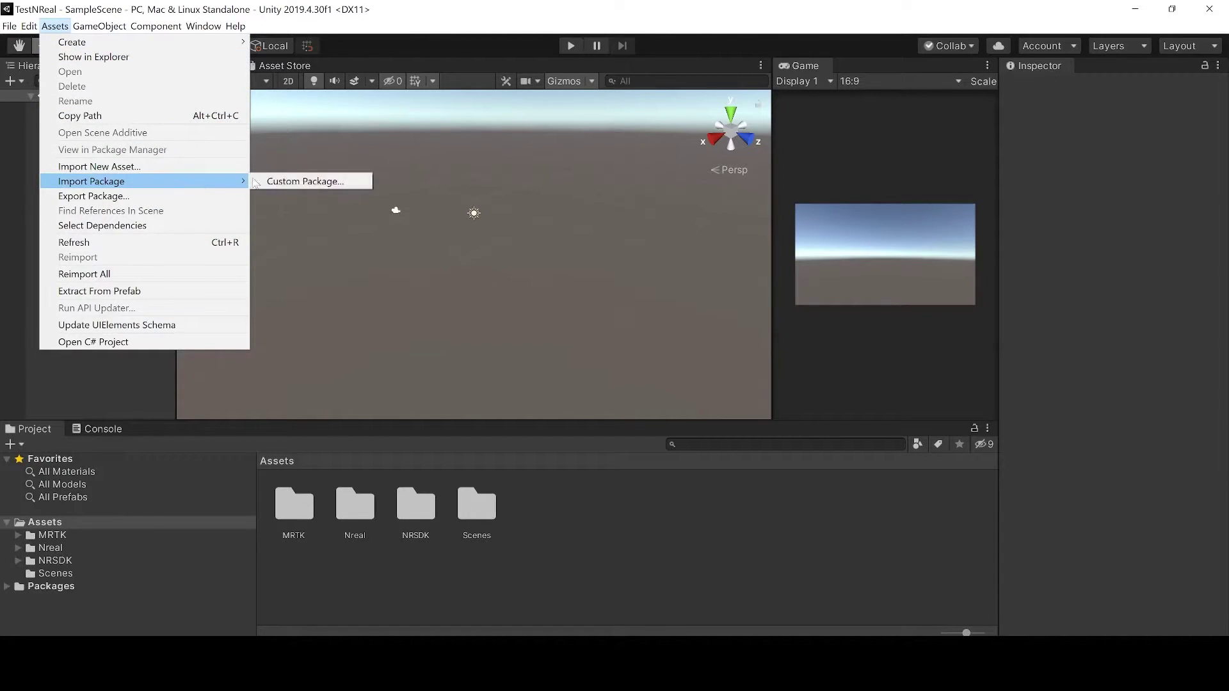
click(301, 181)
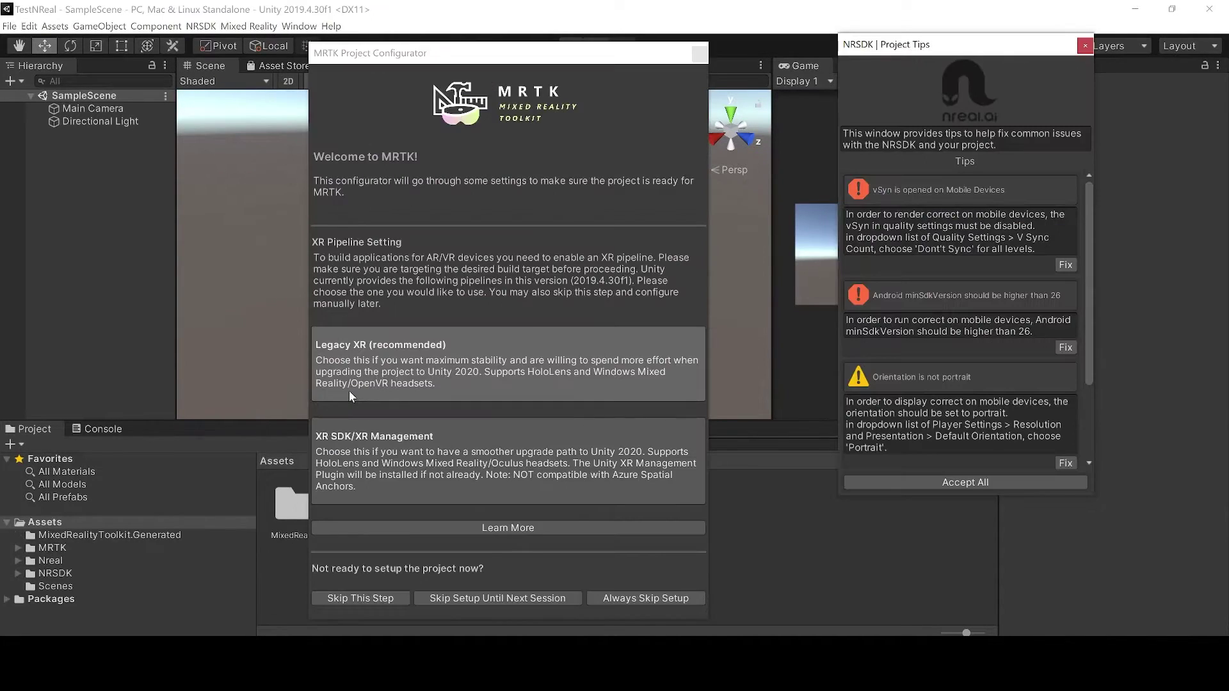
click(63, 26)
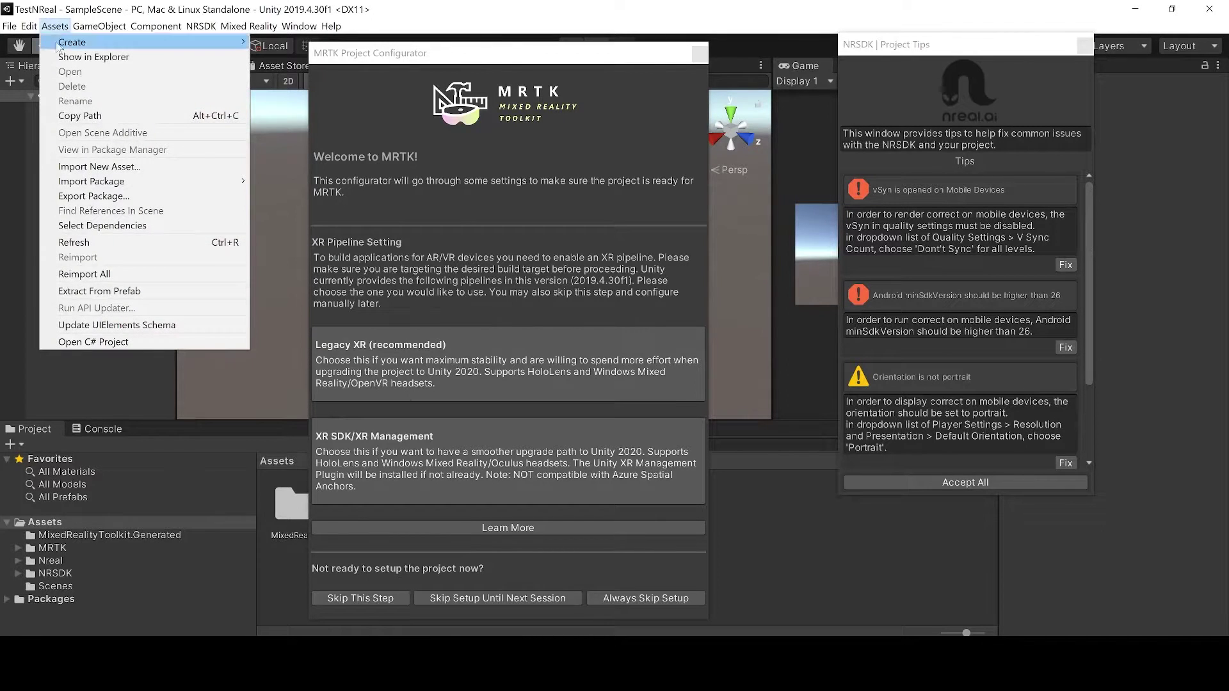
mouse_move(170, 185)
click(275, 182)
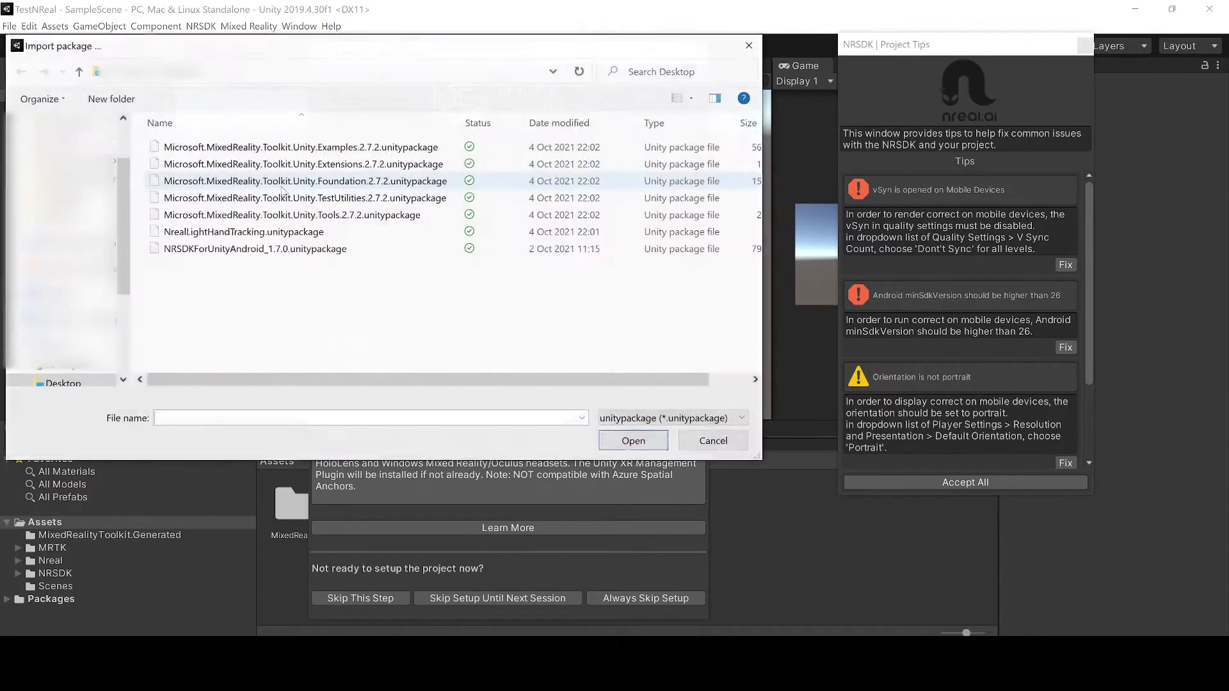
double_click(308, 147)
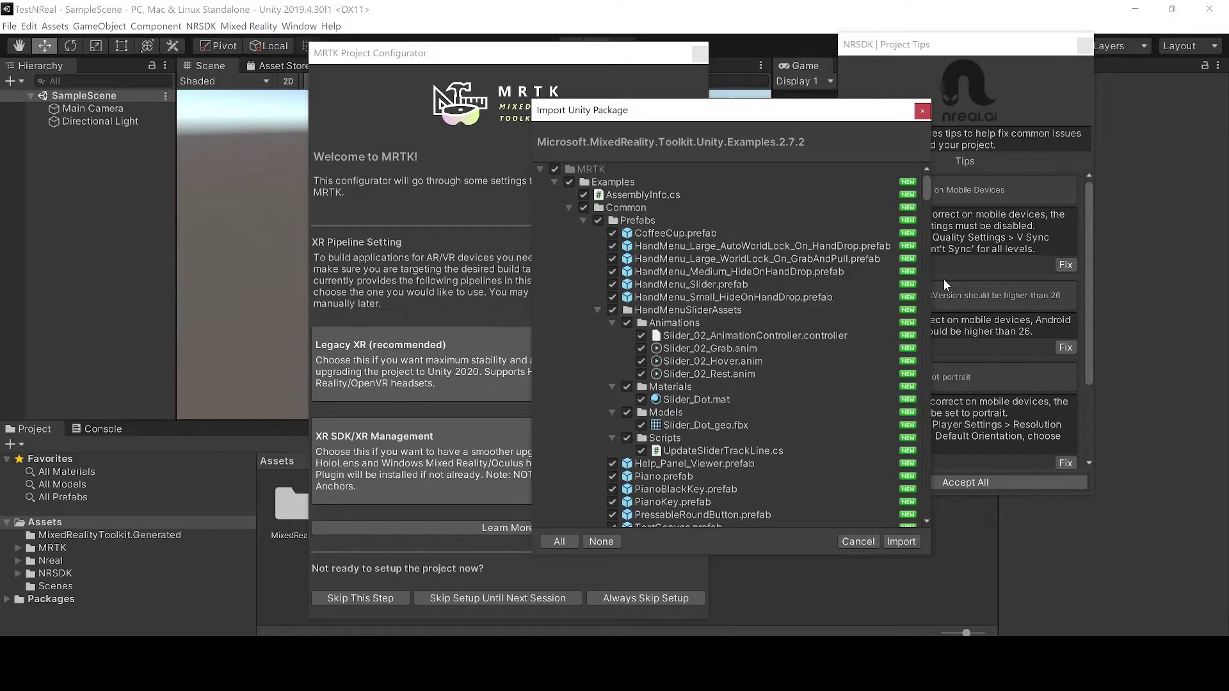
click(901, 541)
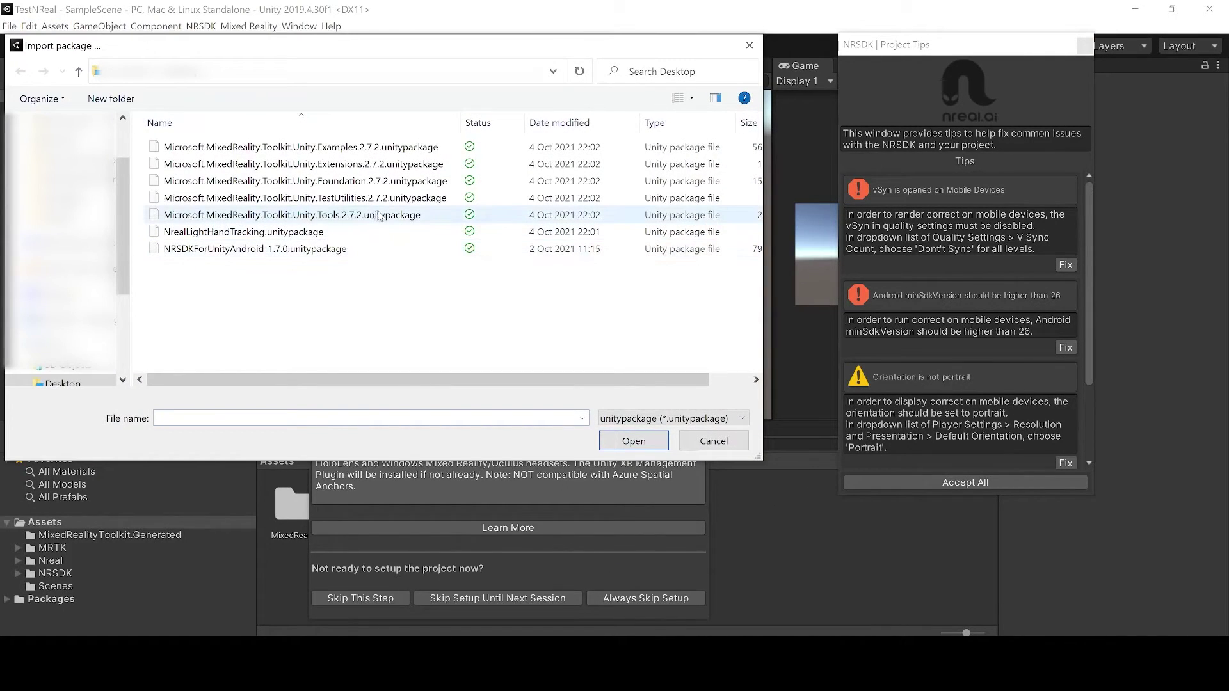
Import the MRTK TestUtilities 2.7.2 package, followed by the MRTK Tools 2.7.2 package.
double_click(405, 203)
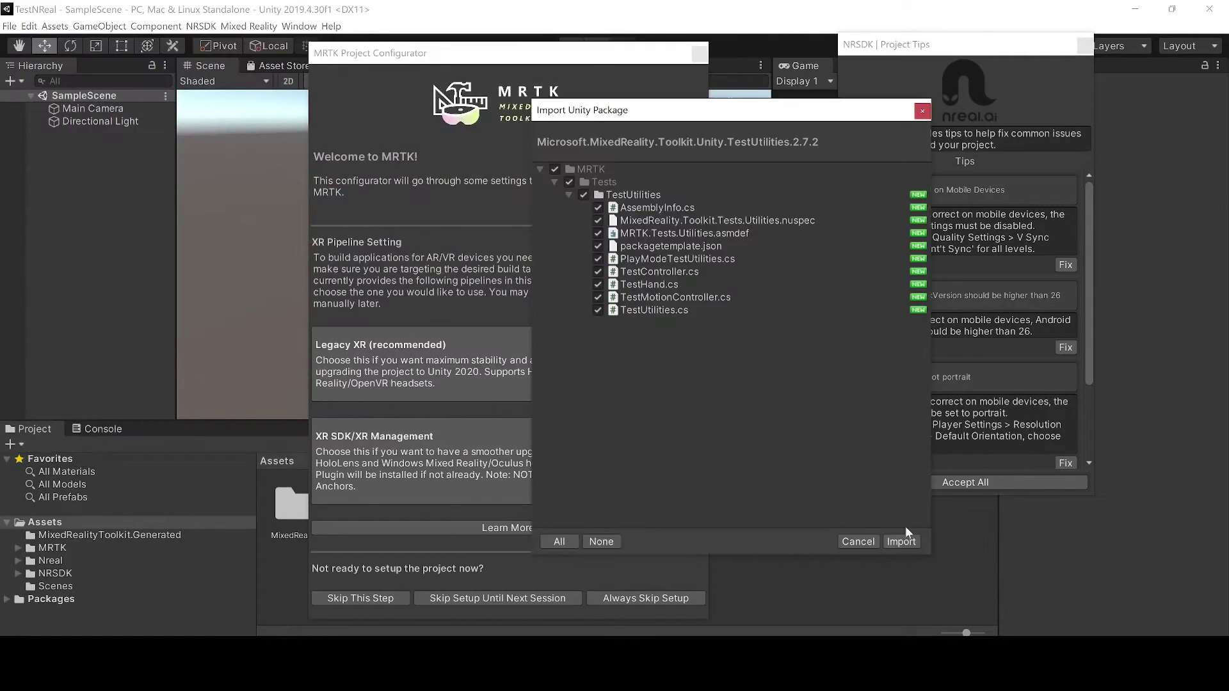
click(899, 543)
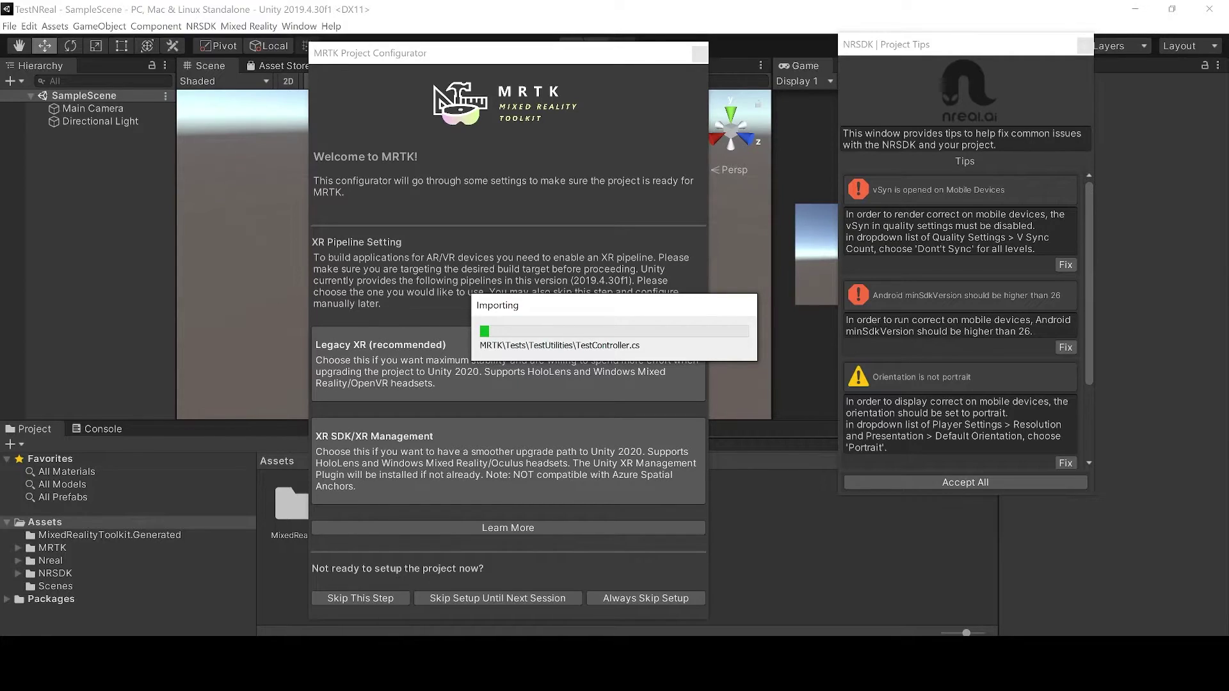
click(54, 26)
mouse_move(84, 184)
click(218, 183)
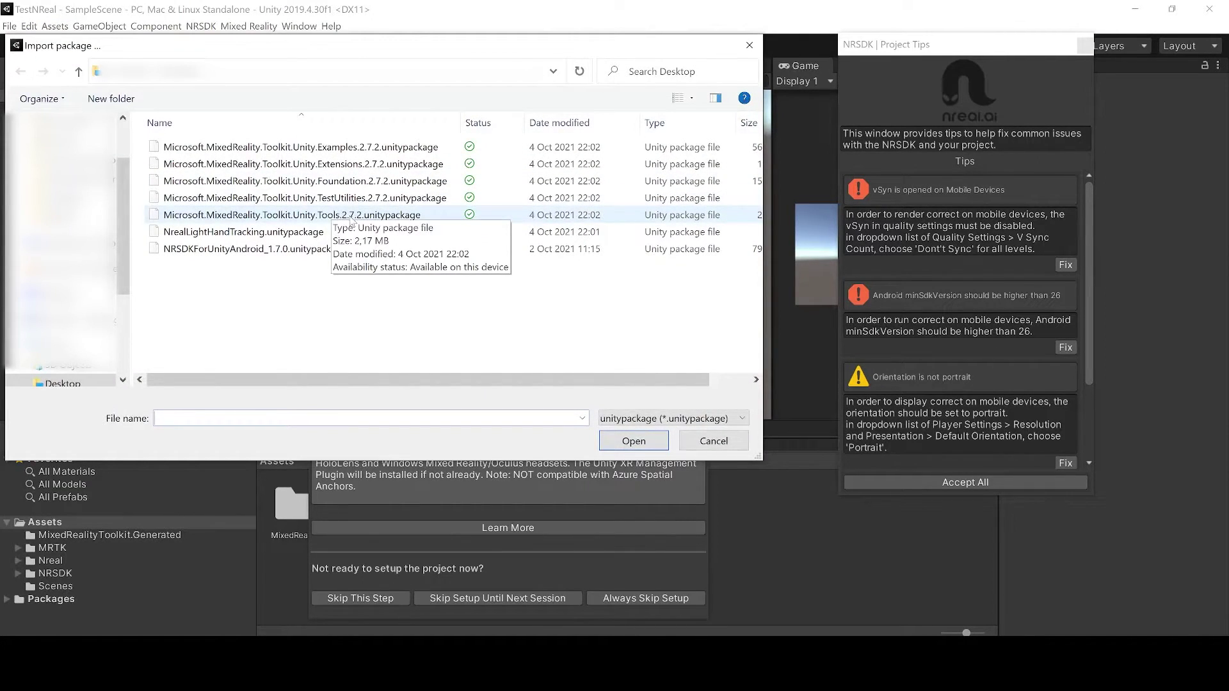
double_click(351, 215)
click(857, 508)
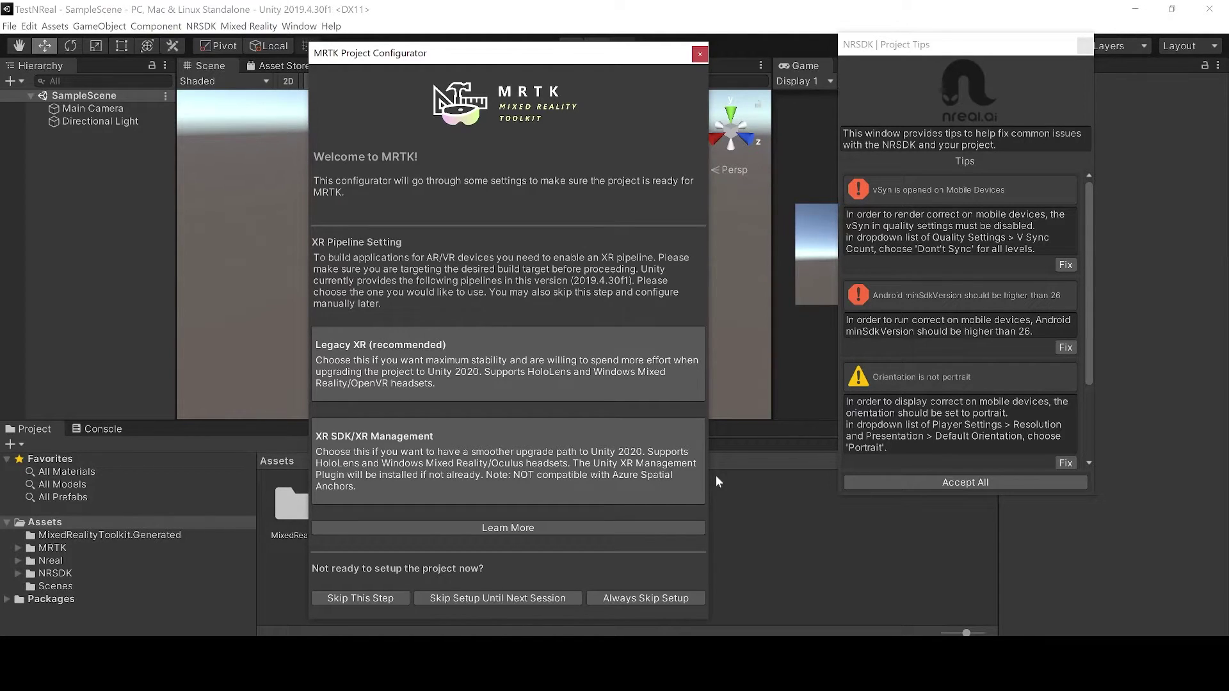
In Build Settings, change the target platform to Android.
click(10, 26)
mouse_move(26, 28)
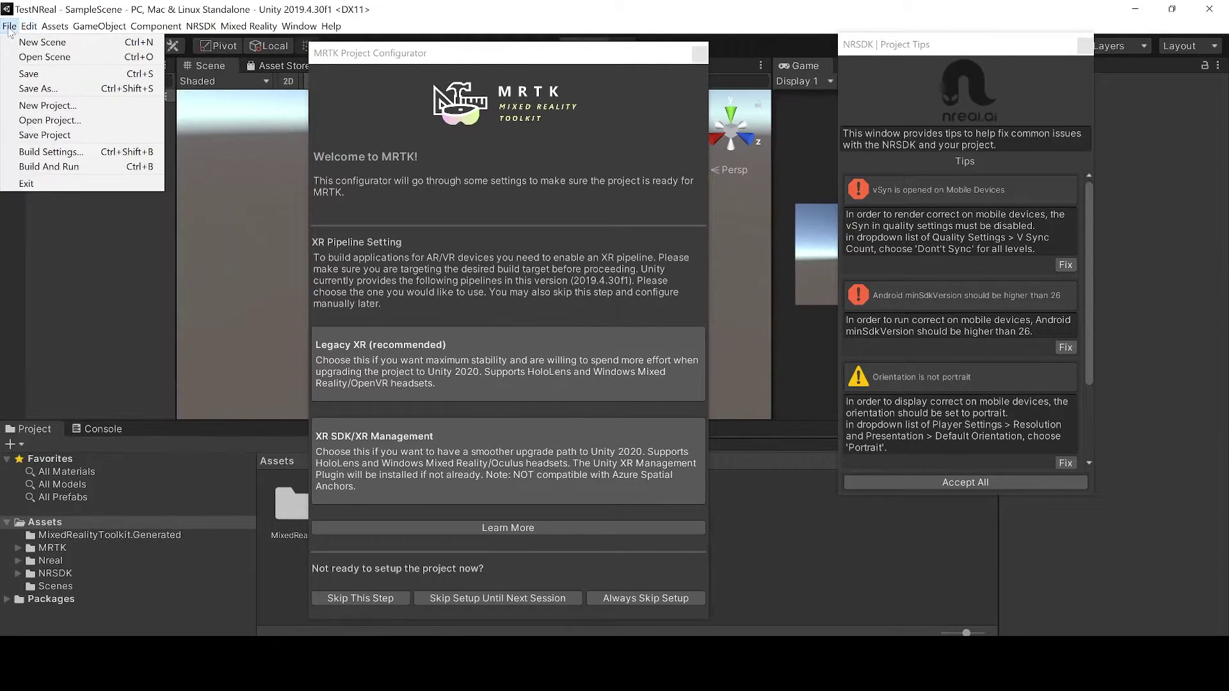
click(55, 155)
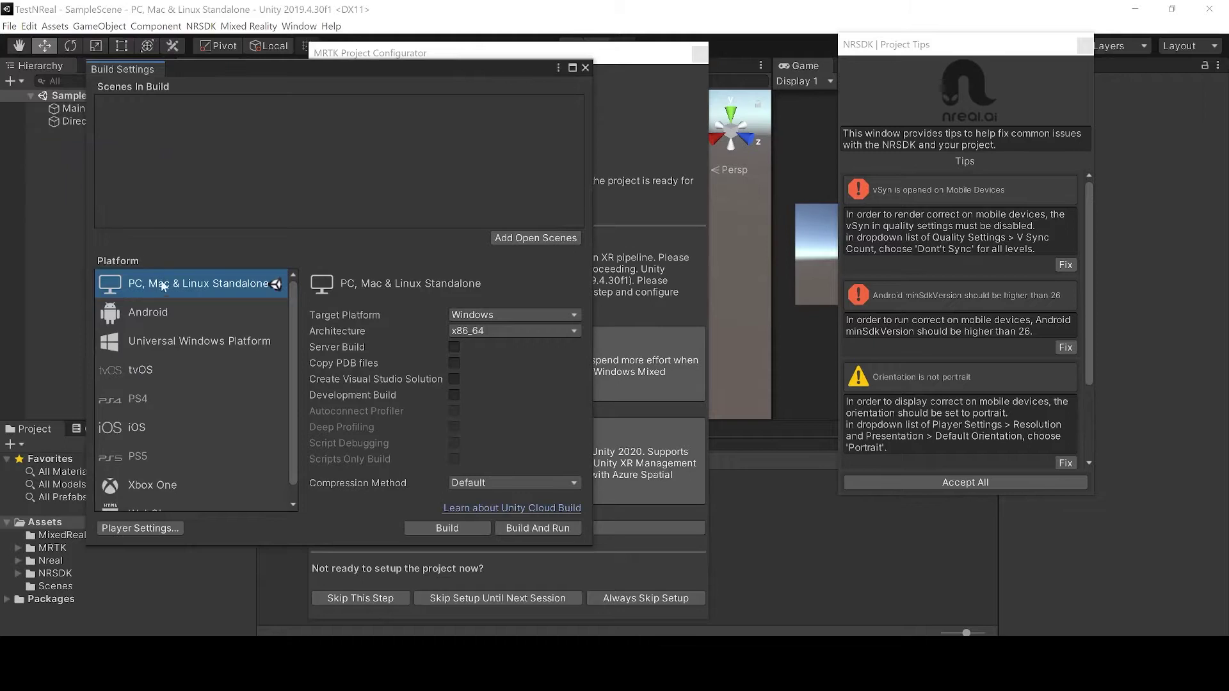
click(183, 313)
click(475, 527)
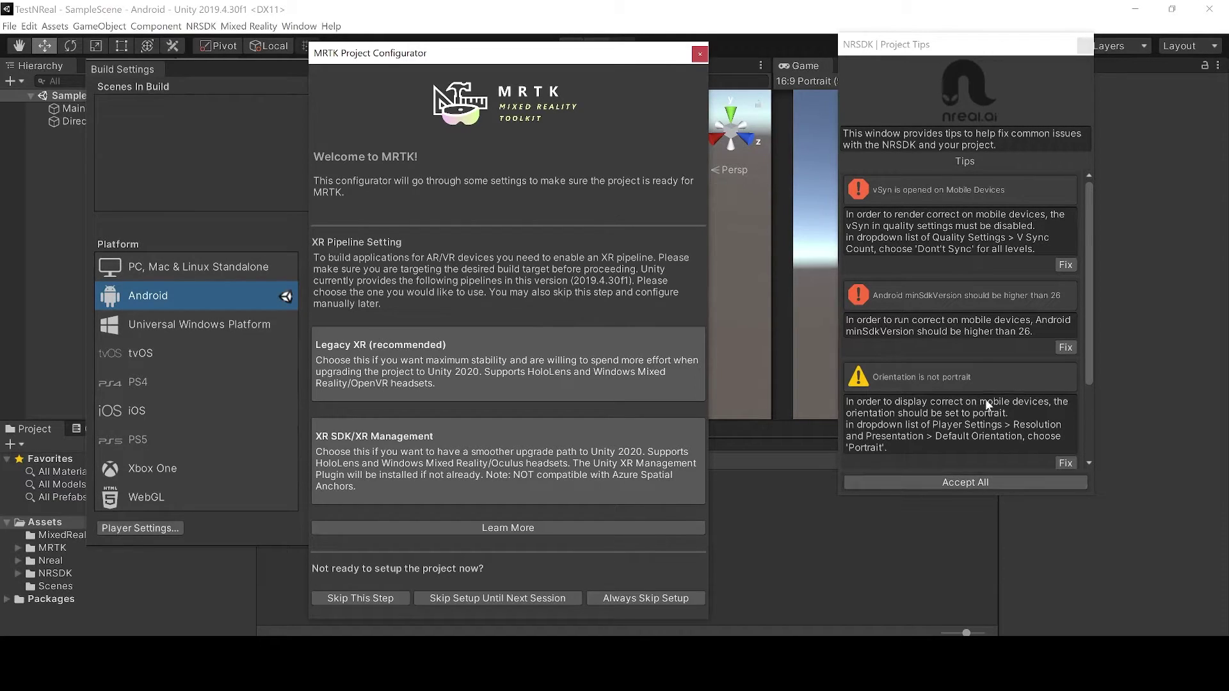
Apply the NRSDK fixes for vSync, minSdkVersion, orientation and OpenGLES3 graphics API, then close the tips window.
click(1065, 265)
click(1073, 243)
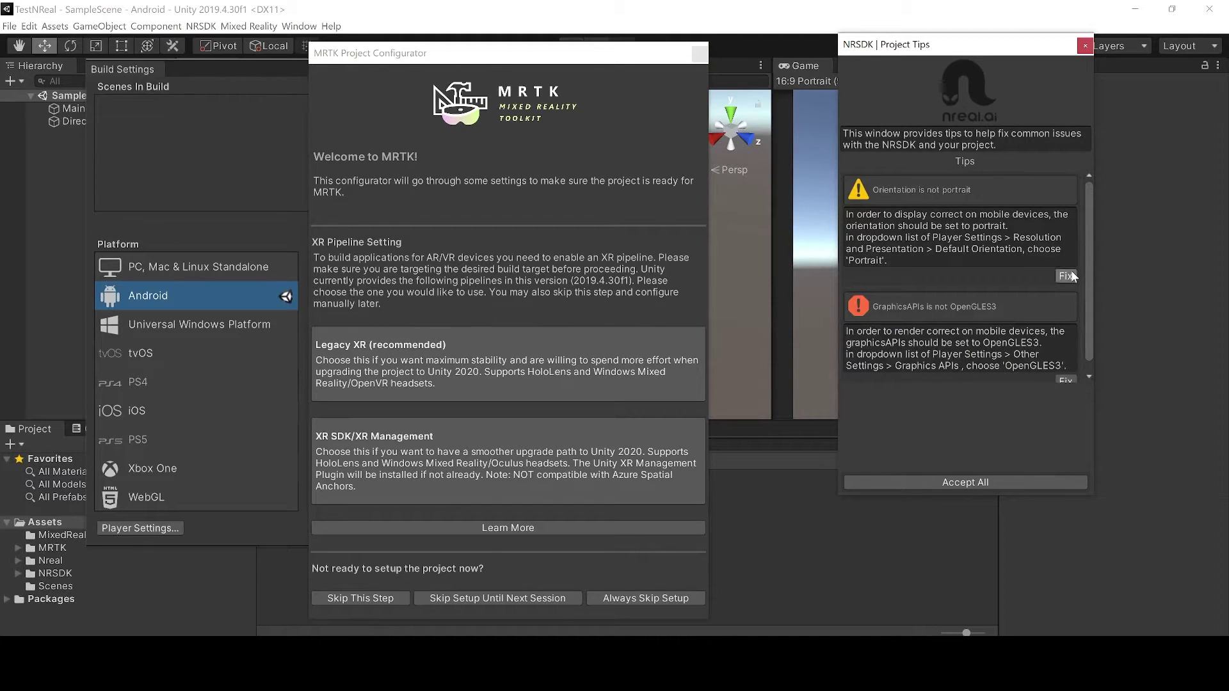
click(1074, 267)
click(1075, 269)
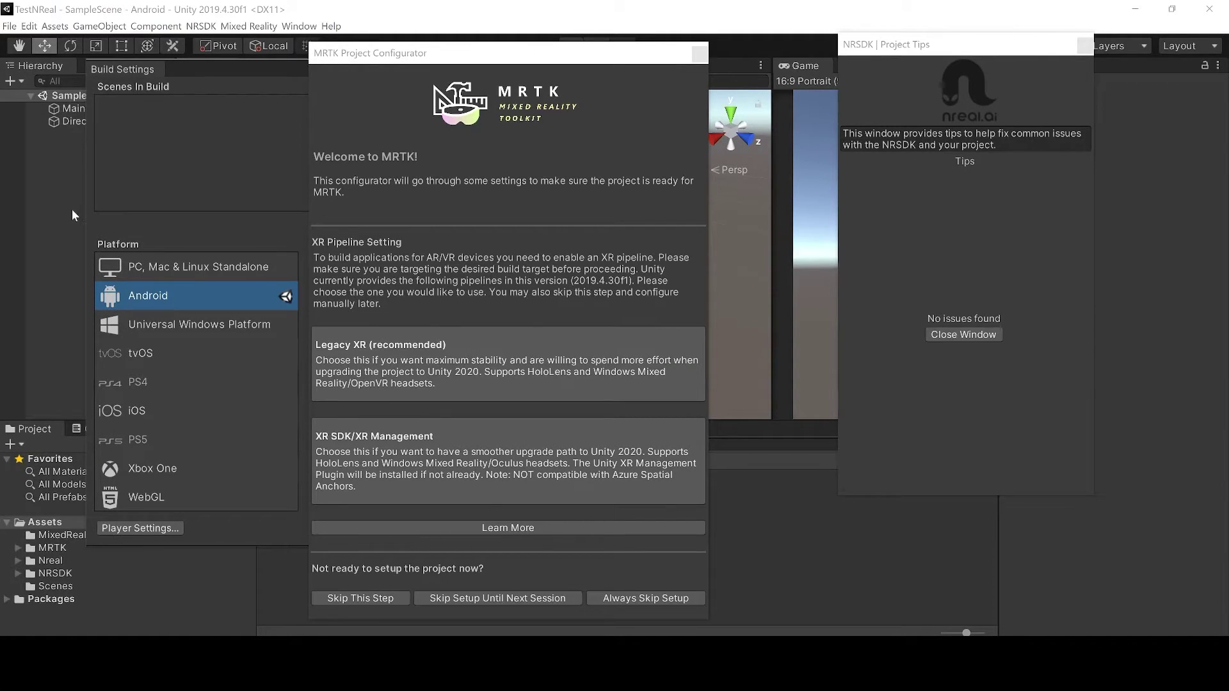
click(940, 335)
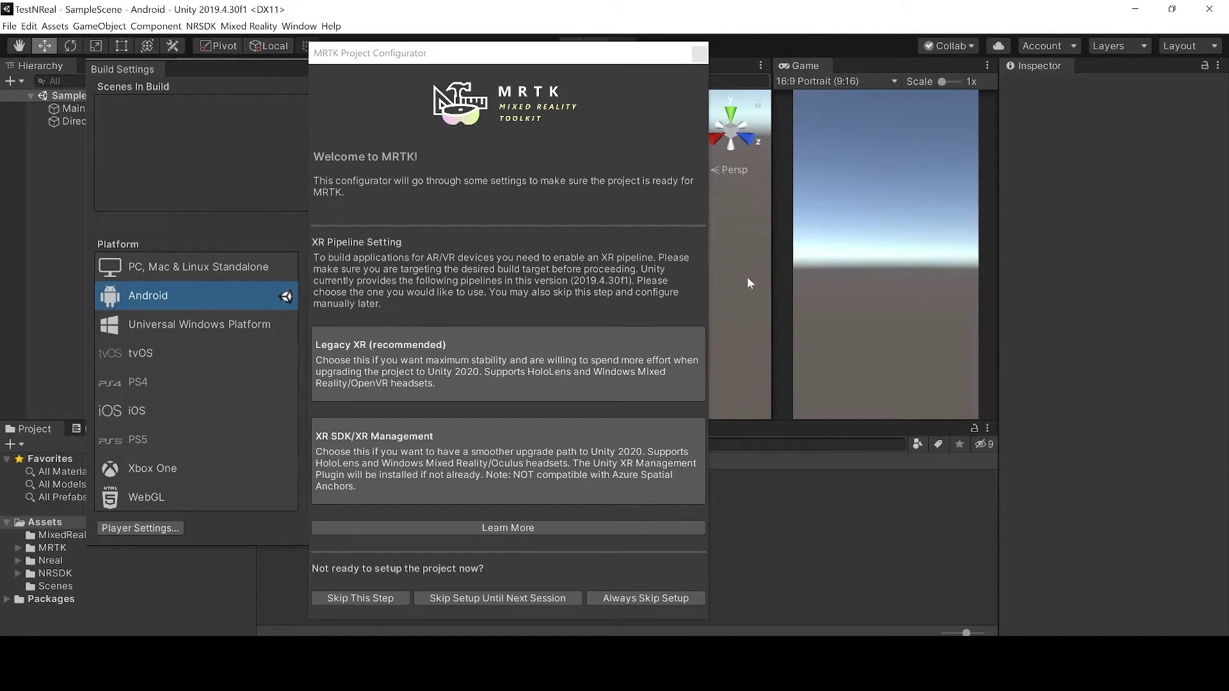
Step through the MRTK configurator, applying recommended settings and importing TMP Essentials, then finish.
click(439, 364)
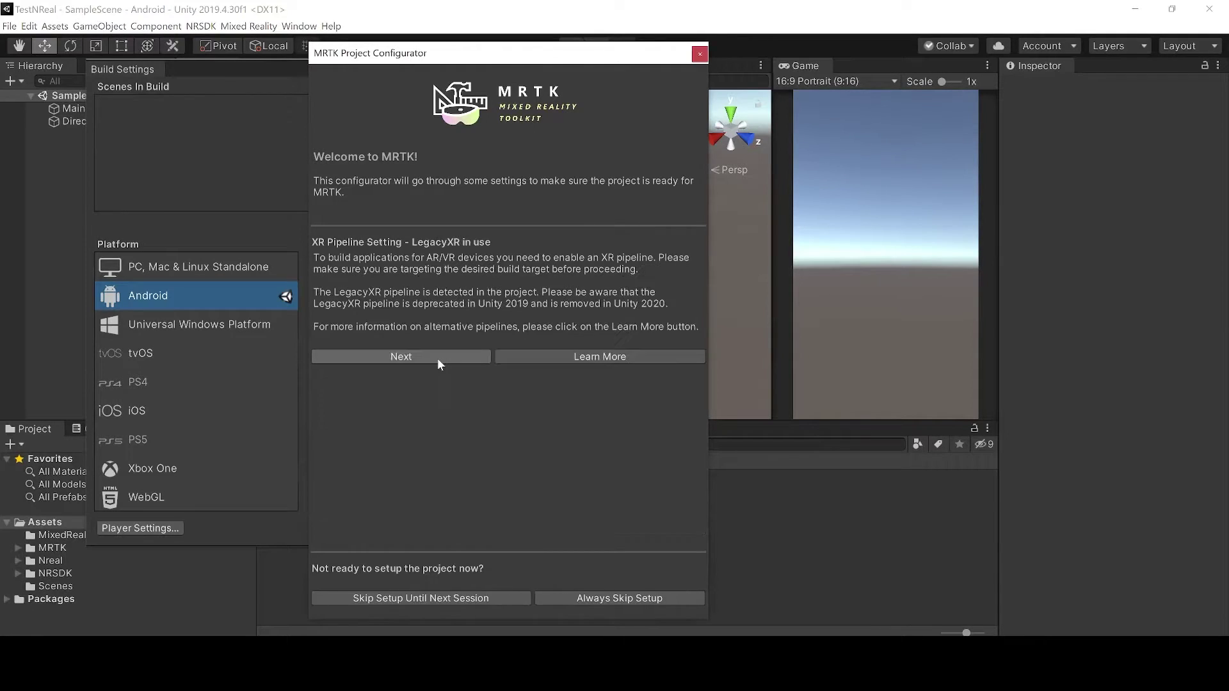
click(439, 360)
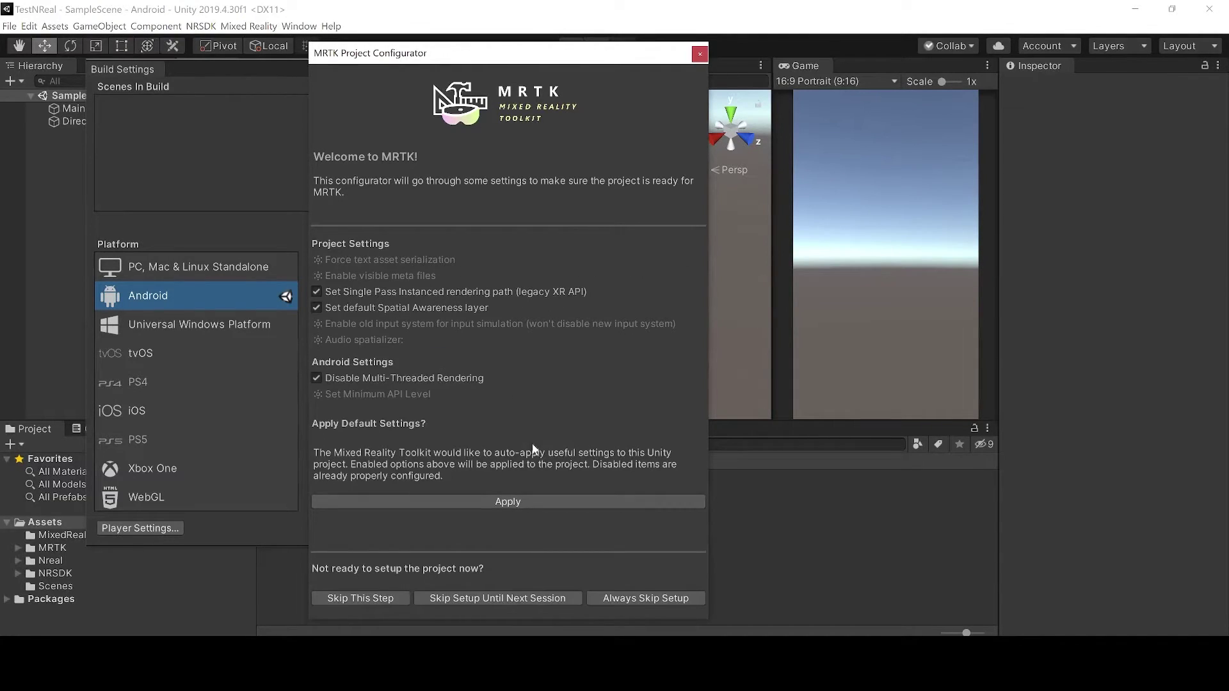
click(529, 499)
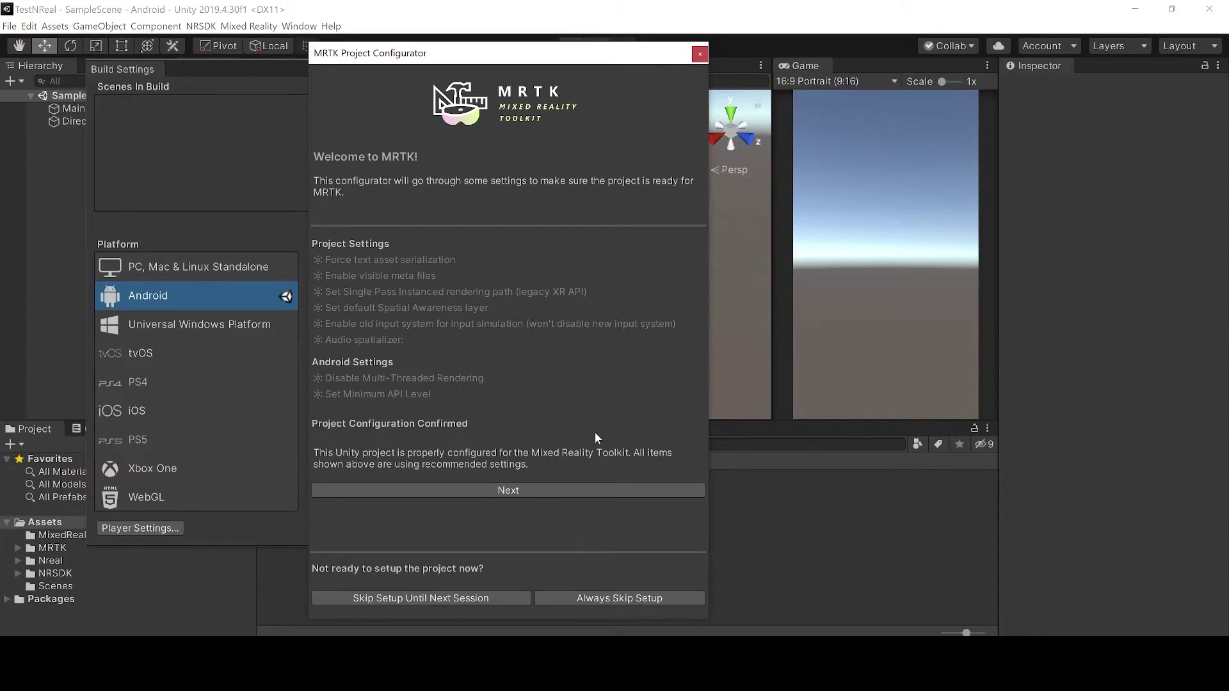
click(560, 495)
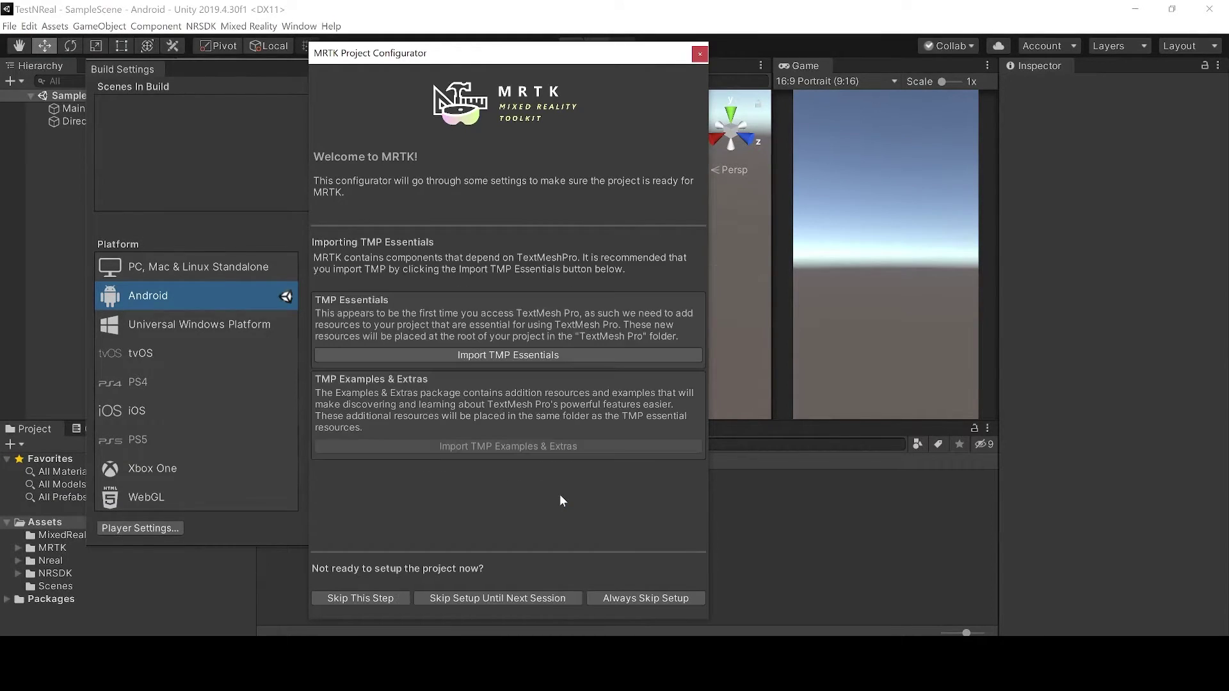
click(534, 358)
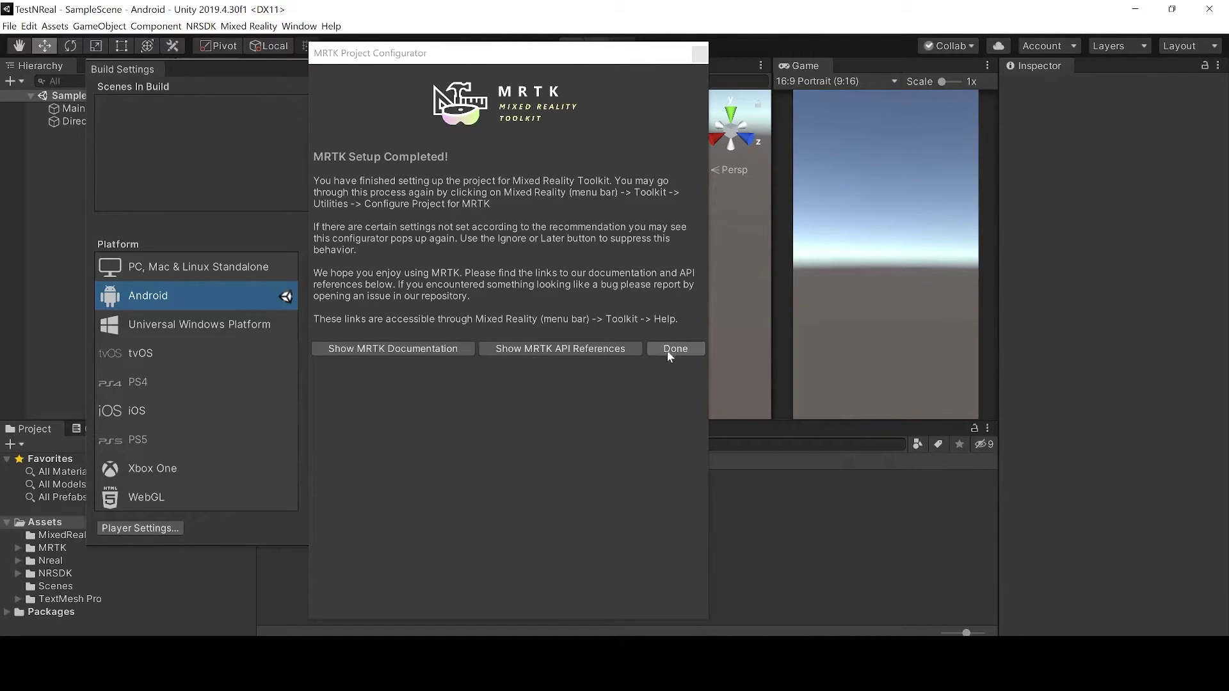
click(668, 352)
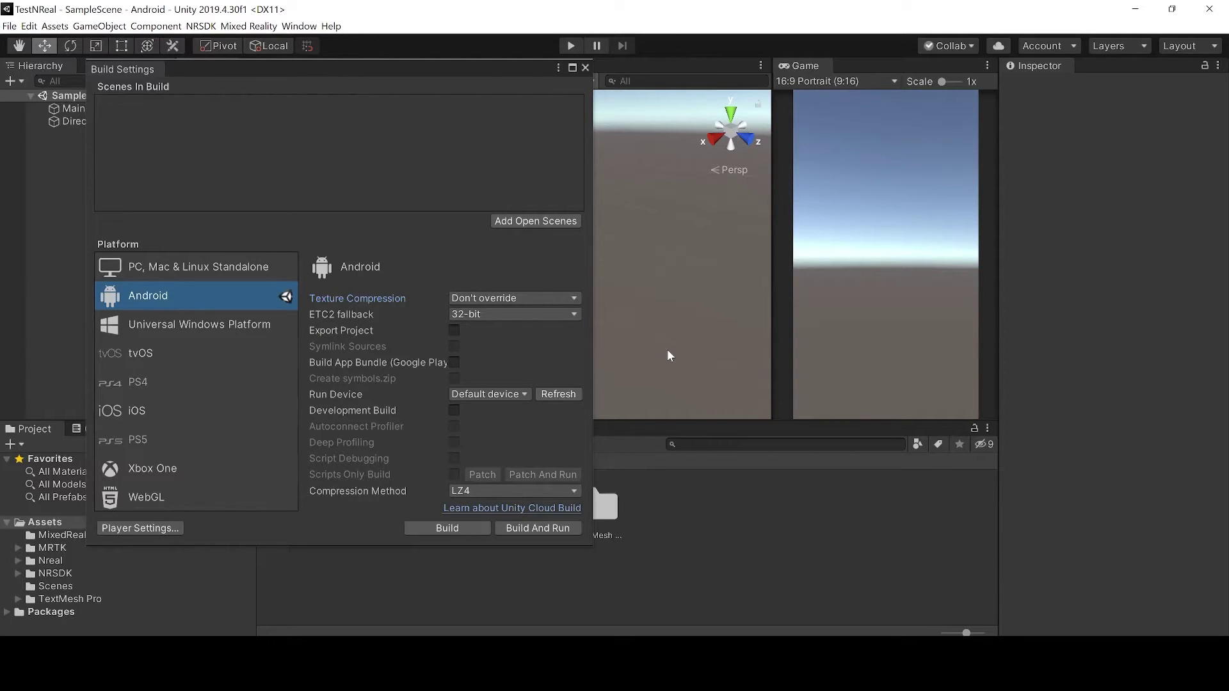
Close Build Settings and browse the Project to Assets/MRTK/Examples/Demos/HandTracking/Scenes.
click(585, 67)
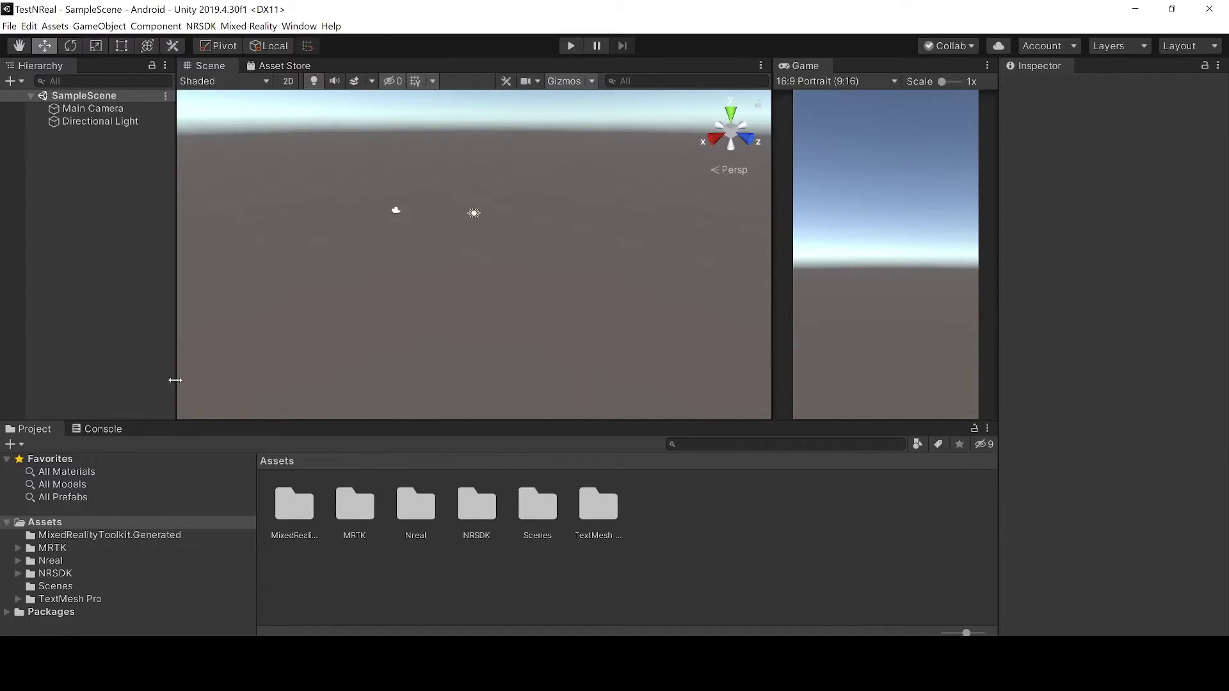
click(83, 431)
click(32, 430)
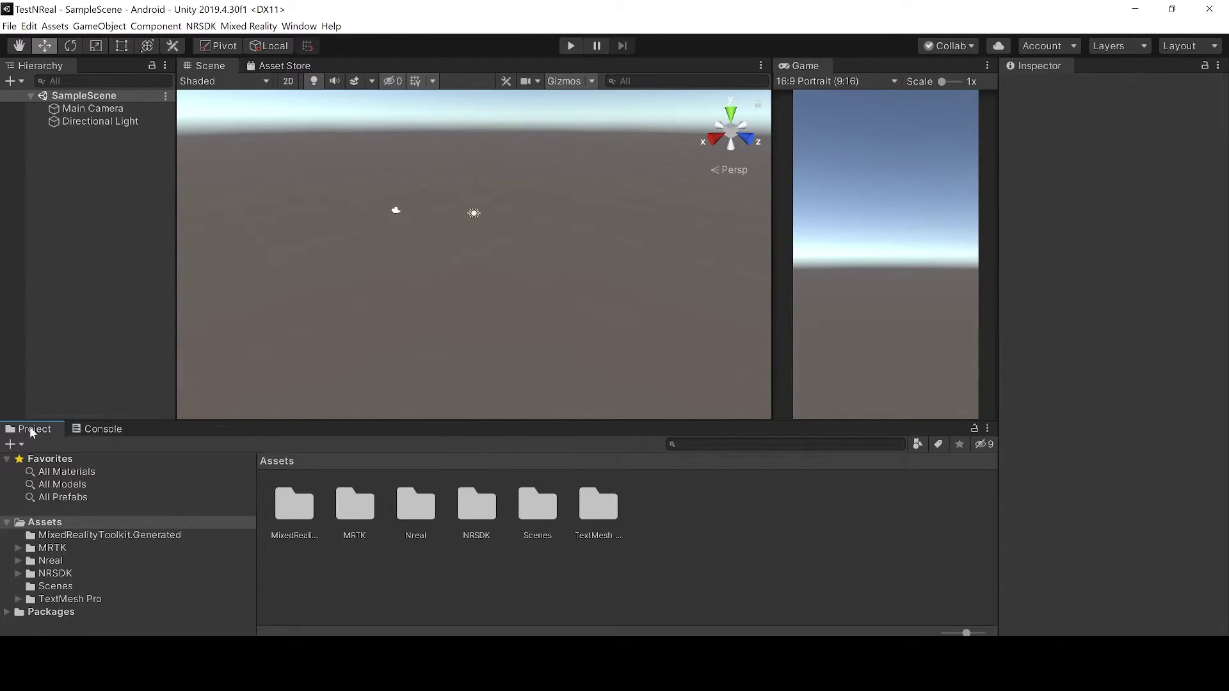
click(53, 548)
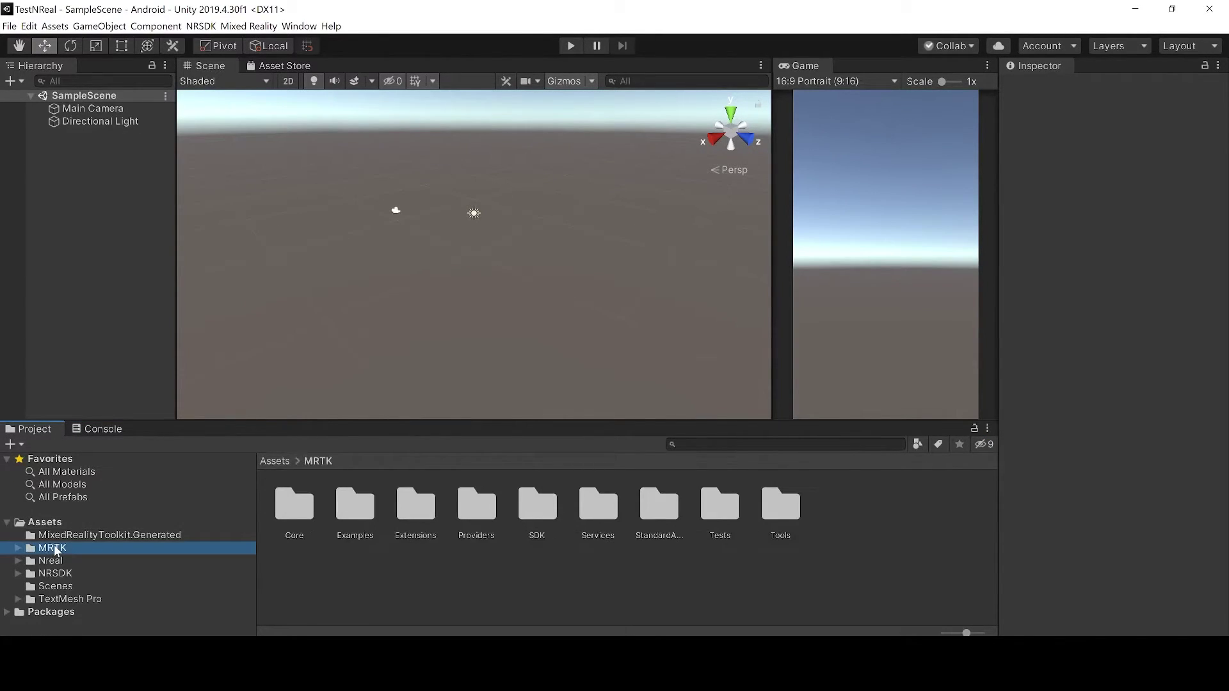
double_click(356, 512)
double_click(368, 513)
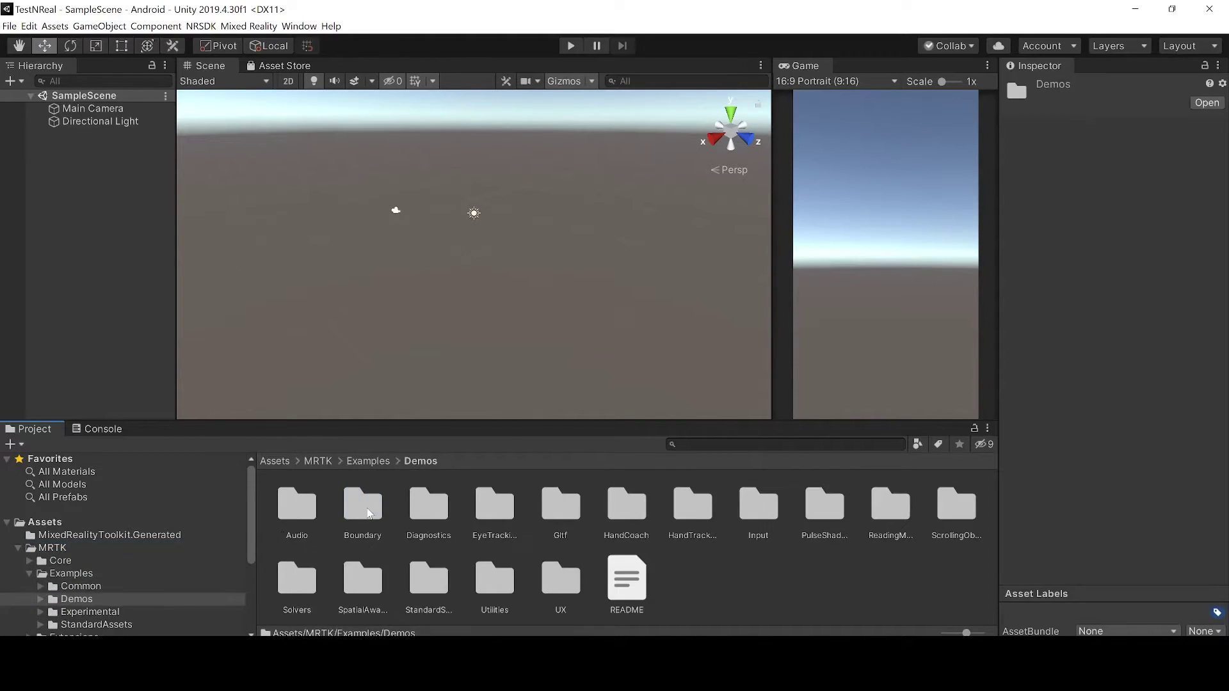
double_click(693, 506)
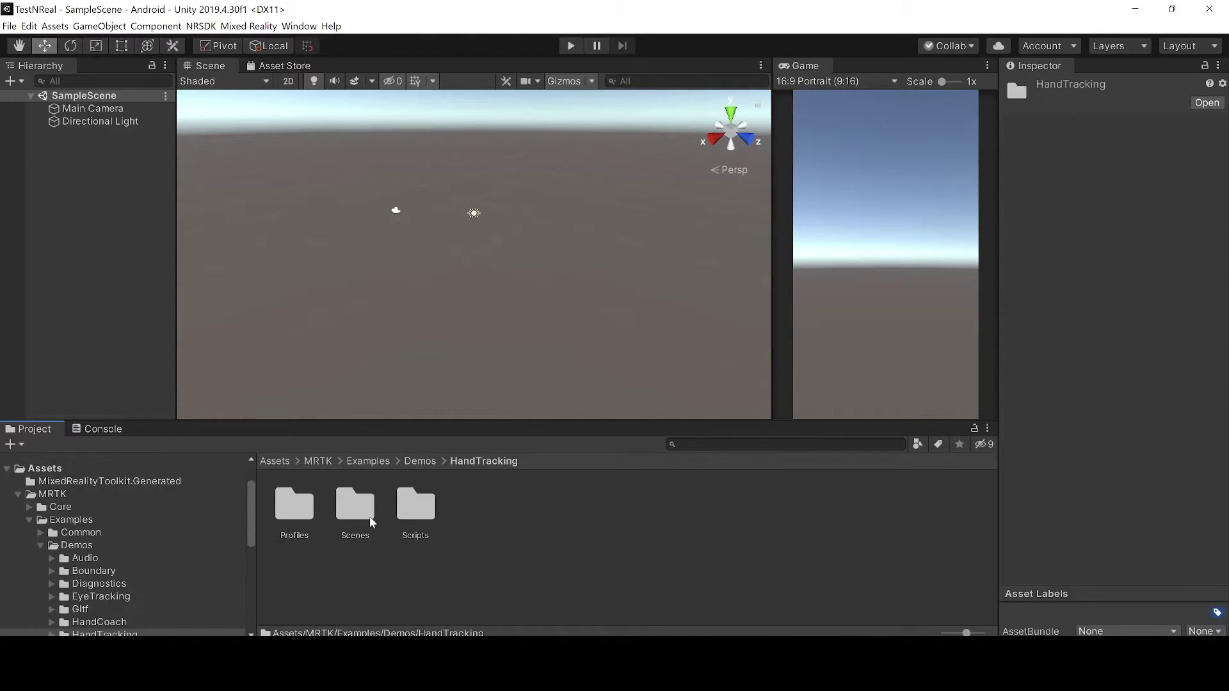
double_click(356, 507)
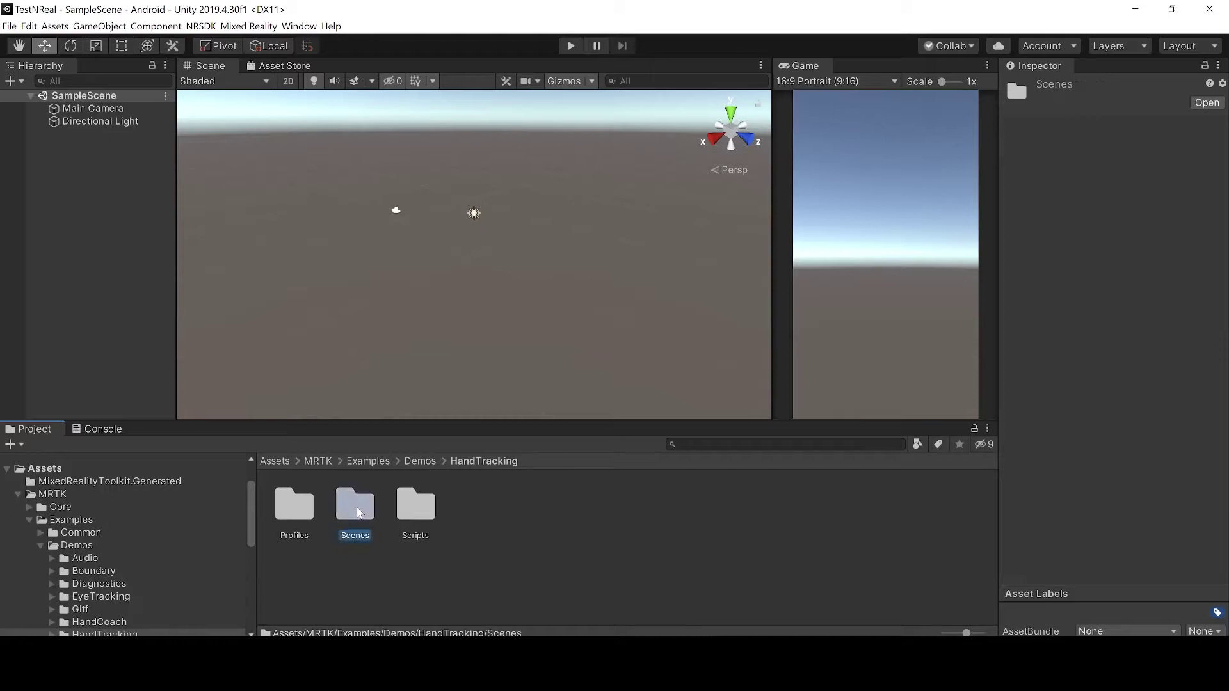
Open the HandInteractionExamples scene and zoom out to view its whole layout.
click(294, 514)
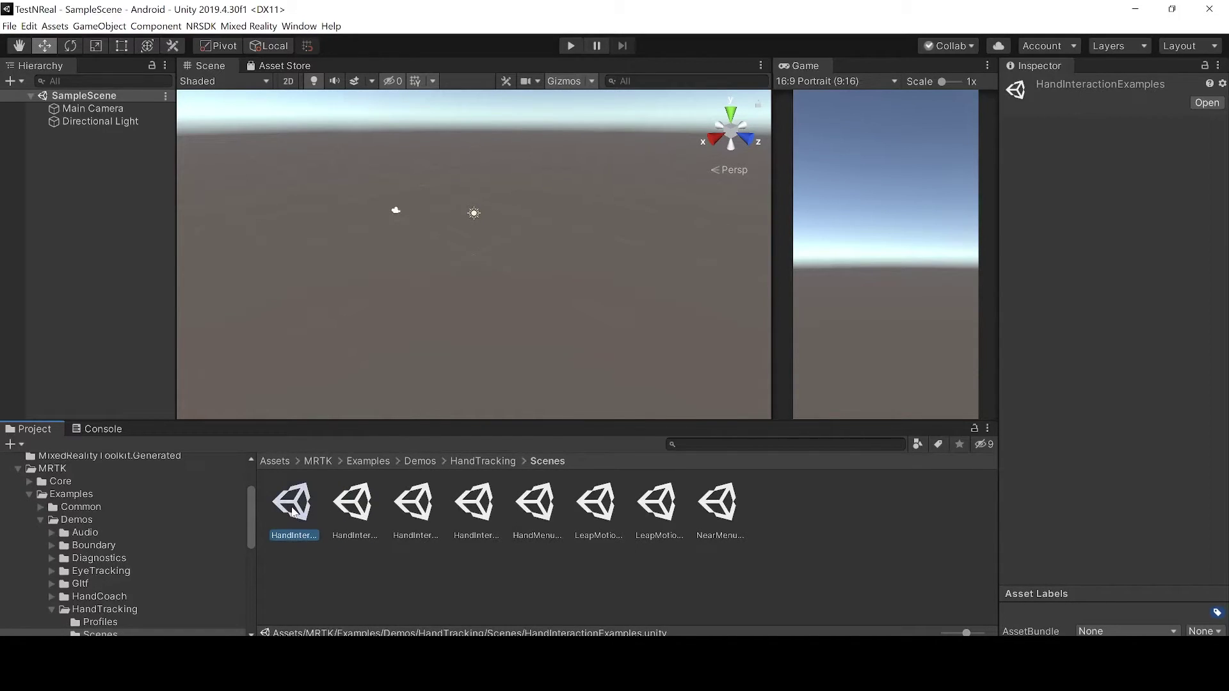
double_click(293, 512)
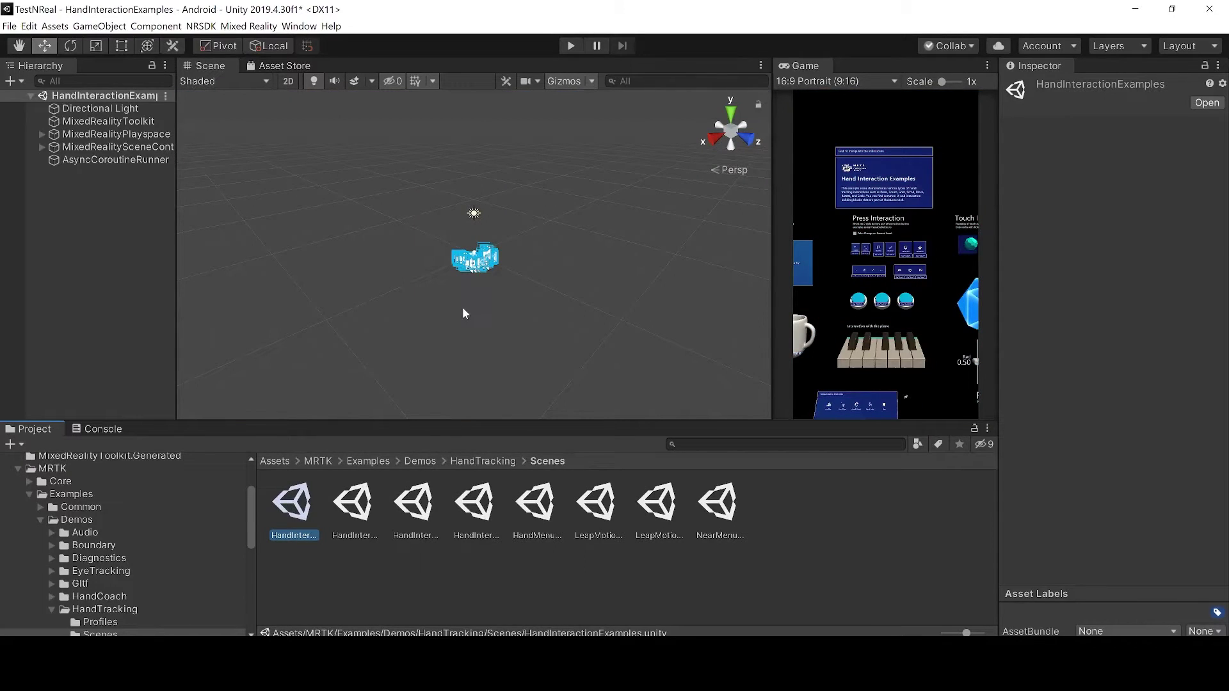
right_drag(462, 306, 586, 189)
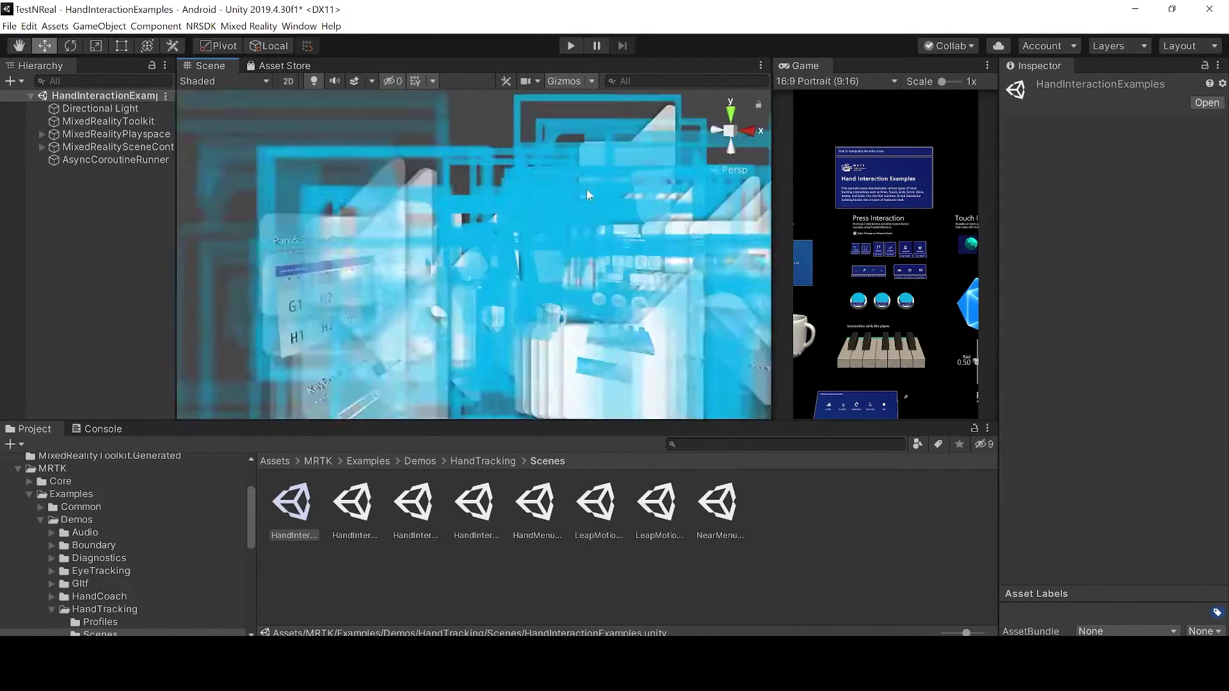
scroll(586, 189, down, 5)
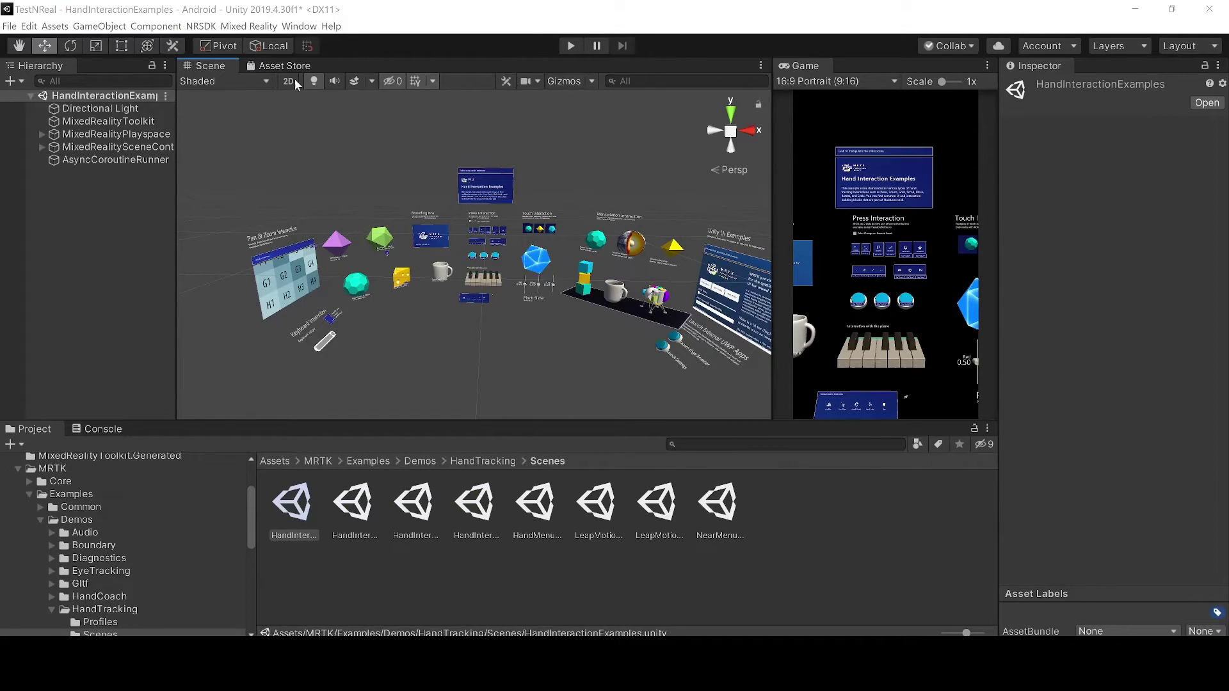
Delete AsyncCoroutineRunner and drag the NRCameraRig prefab, found by searching 'nrcamerarig', into the Hierarchy.
click(128, 164)
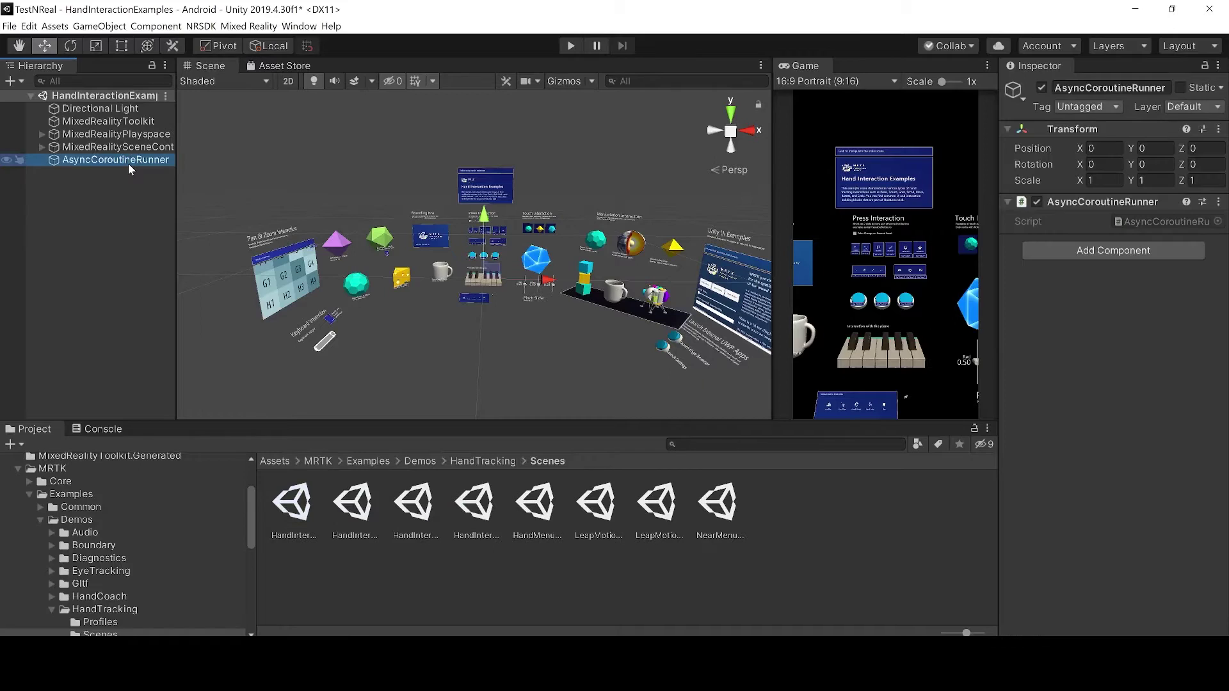
key(Delete)
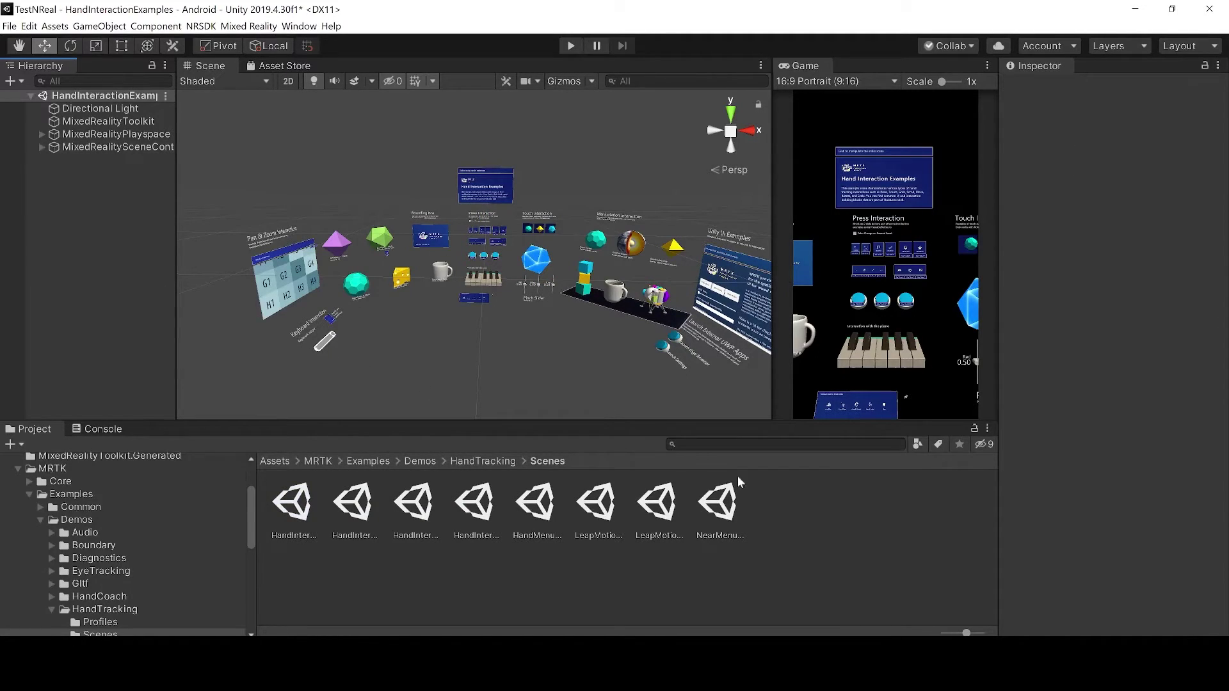
click(759, 444)
text(nrcamerarig)
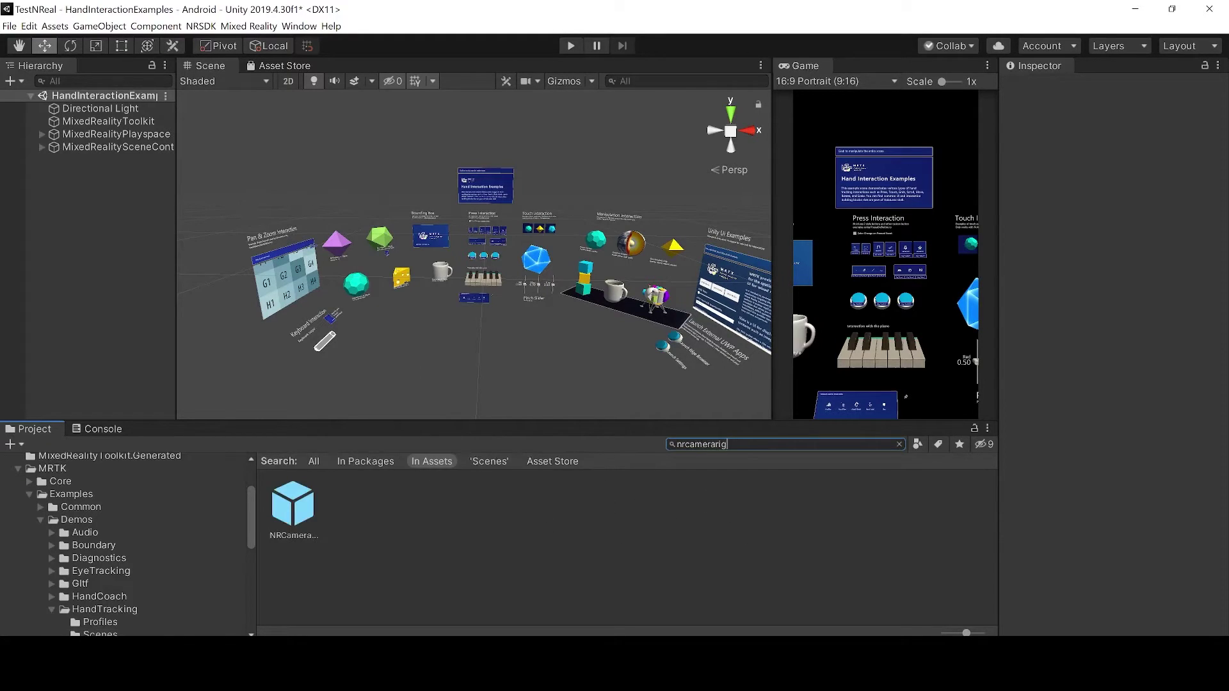
drag(310, 517, 110, 217)
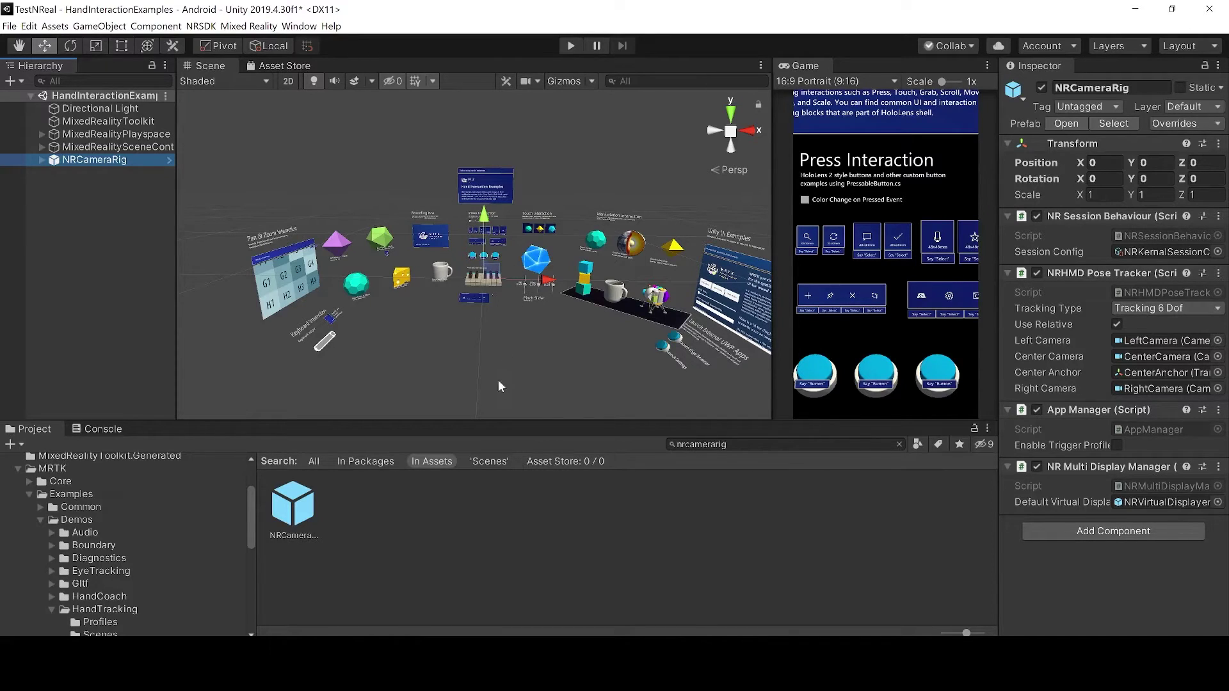
click(762, 444)
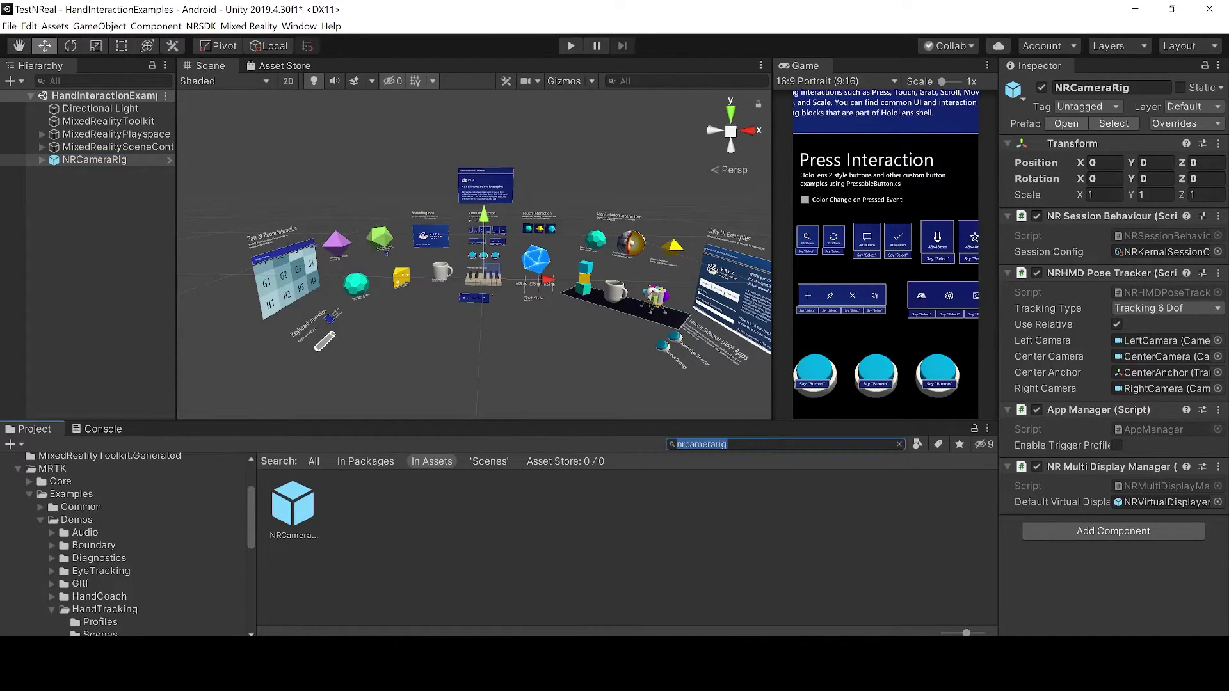
Add the NRInput prefab to the Hierarchy, set Input Source Type to Hands, and expand Right and Left.
text(nrinpu)
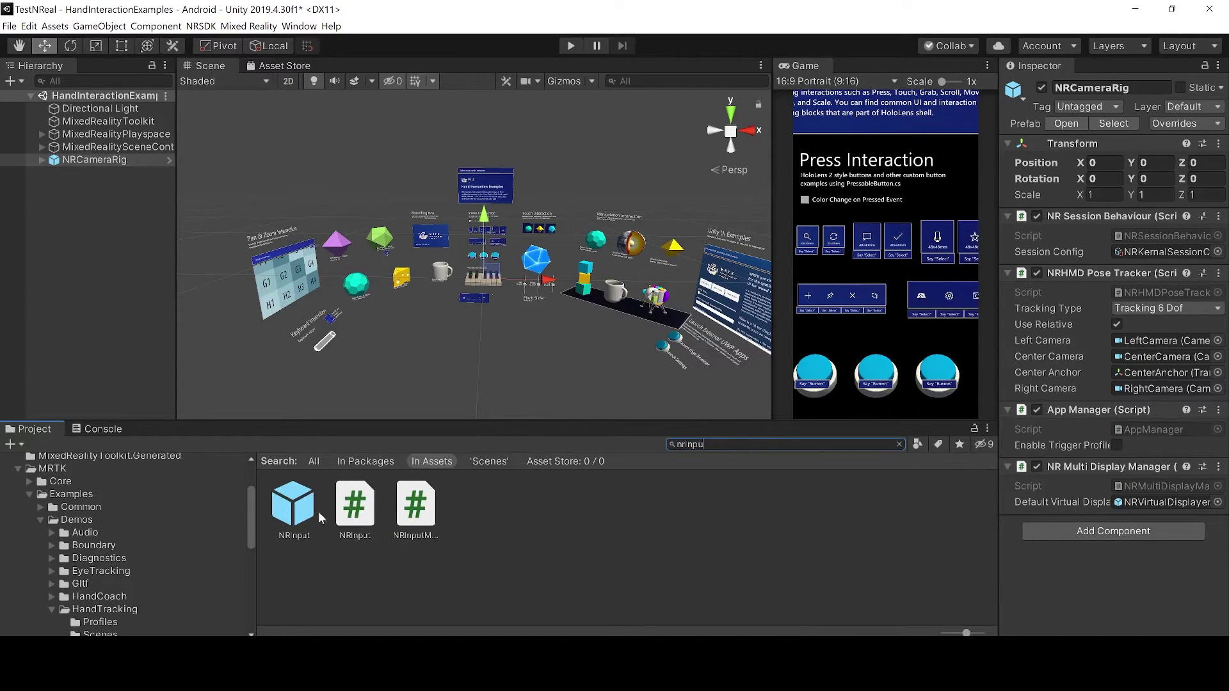
drag(291, 504, 123, 258)
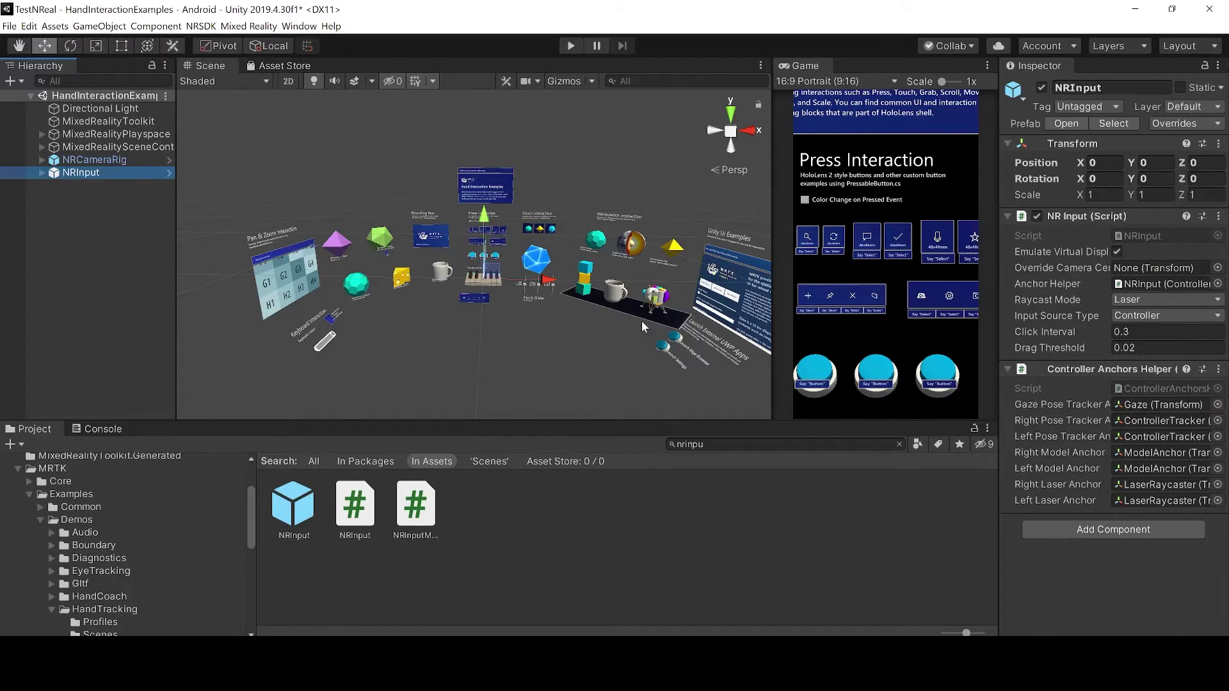
click(1137, 317)
click(1139, 329)
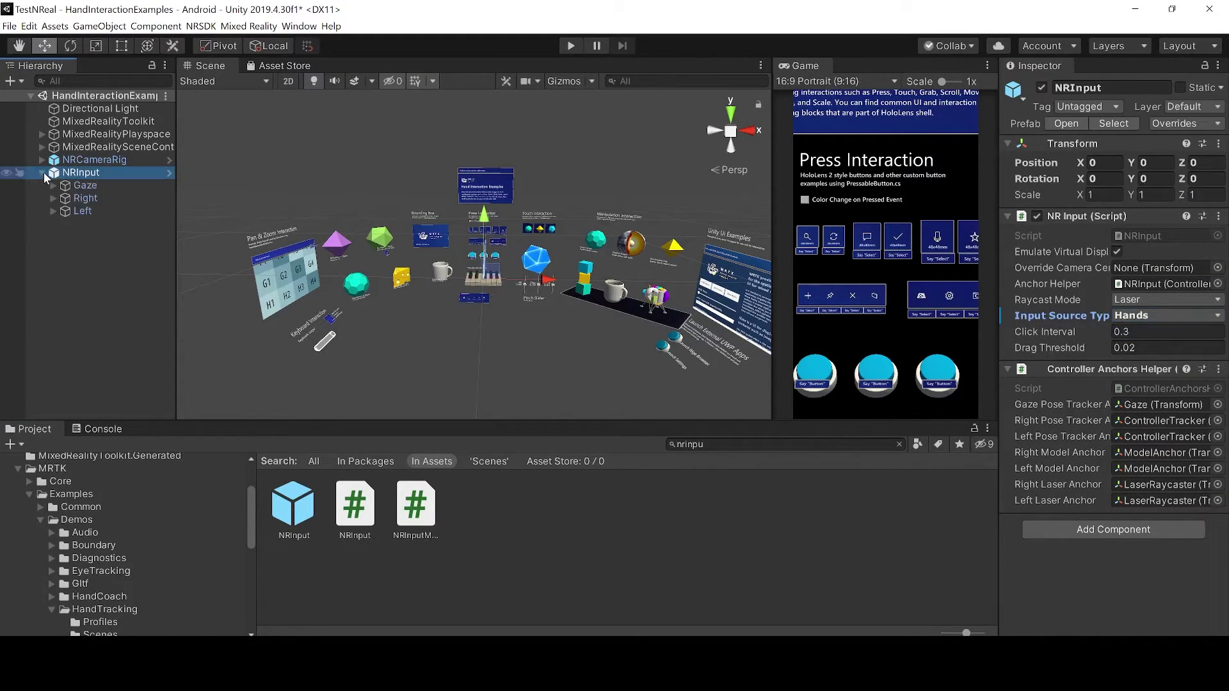
click(51, 198)
click(50, 224)
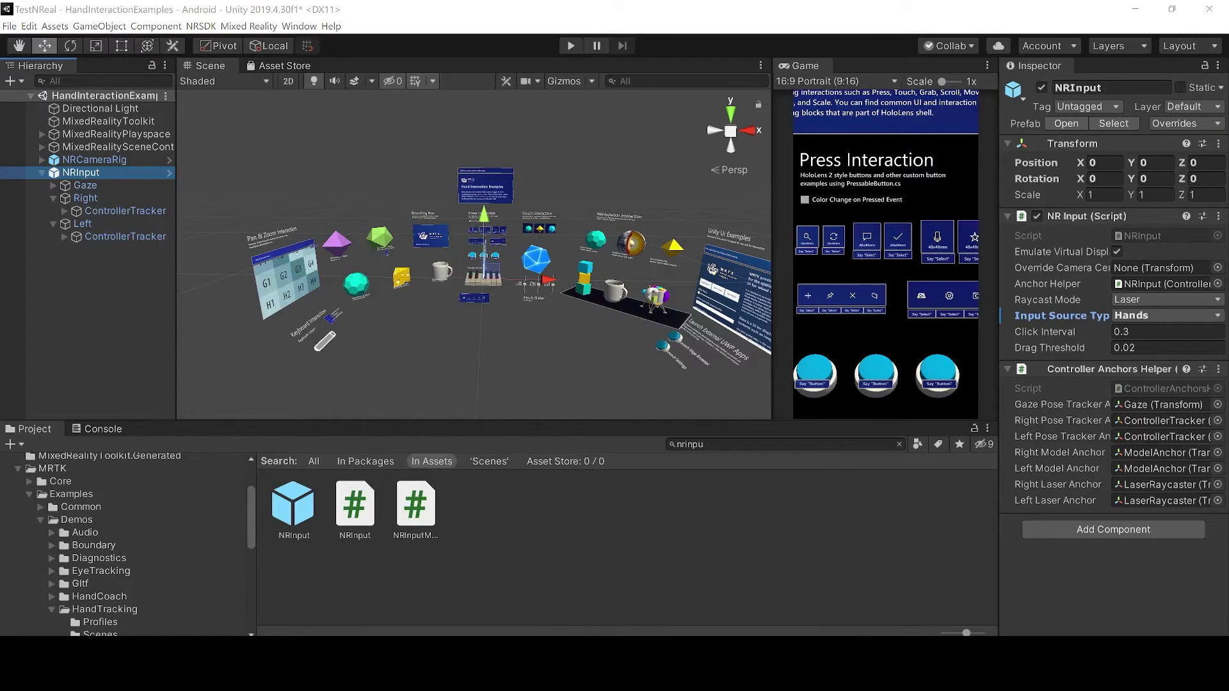
click(759, 444)
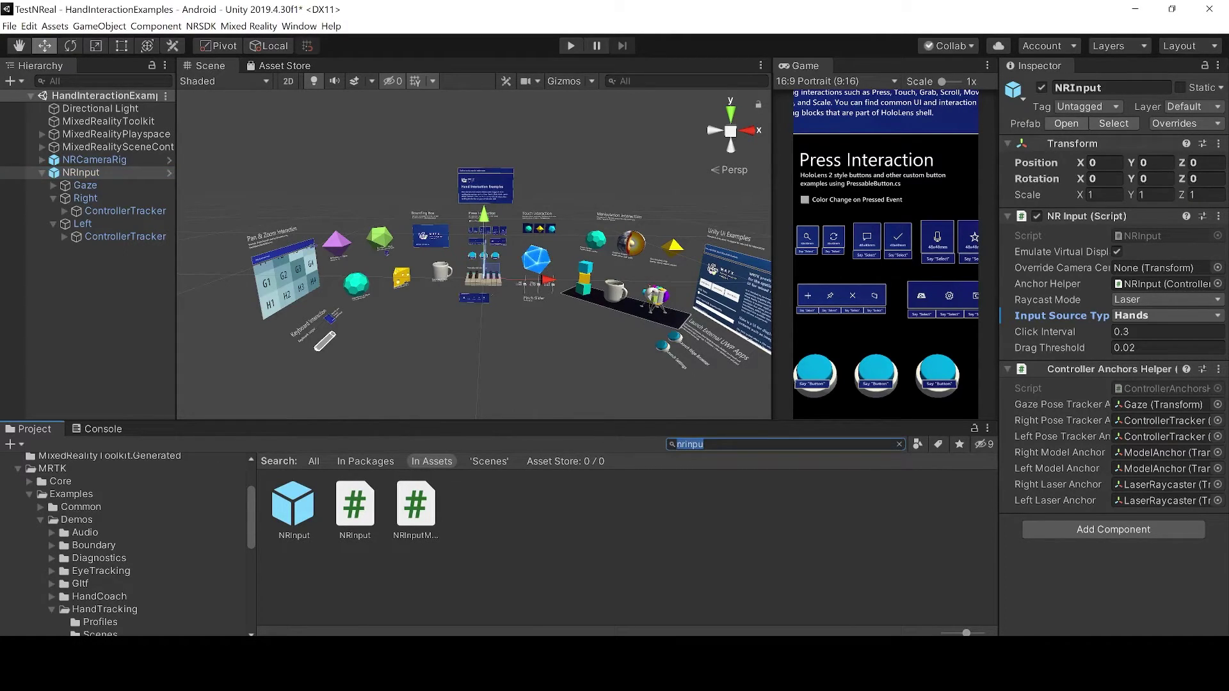
Place NRHand_R under the Right object and NRHand_L under the Left object.
text(nrhan)
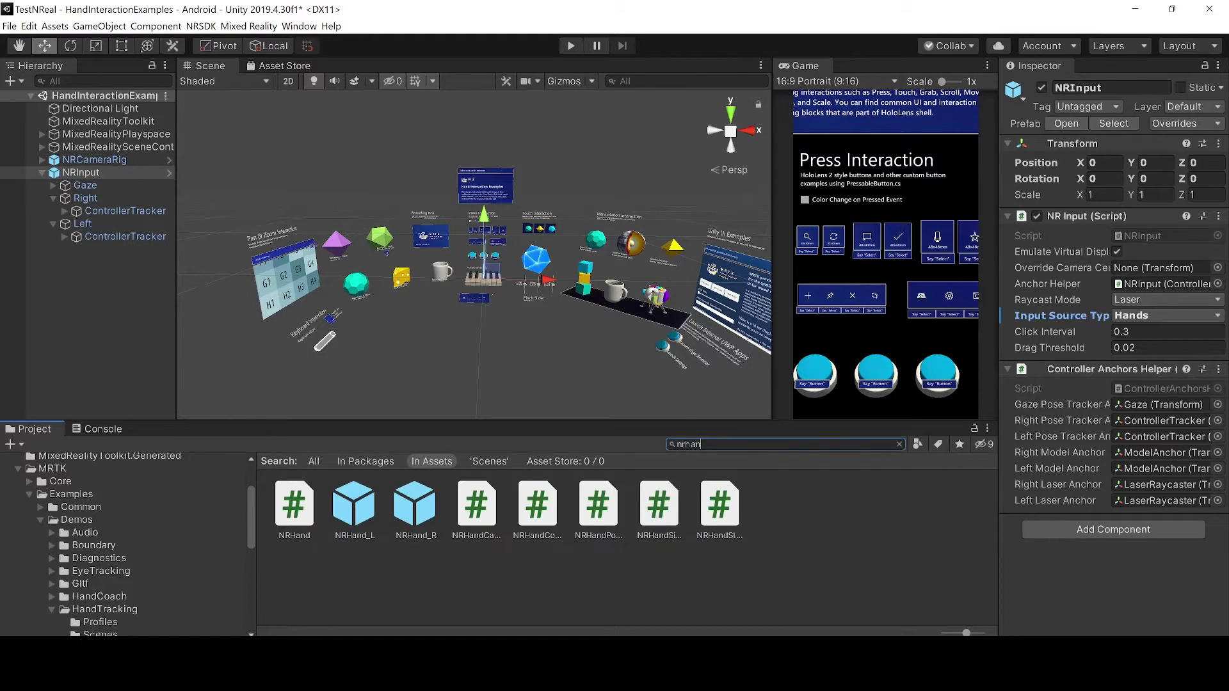
drag(414, 506, 112, 221)
drag(354, 506, 122, 255)
click(91, 328)
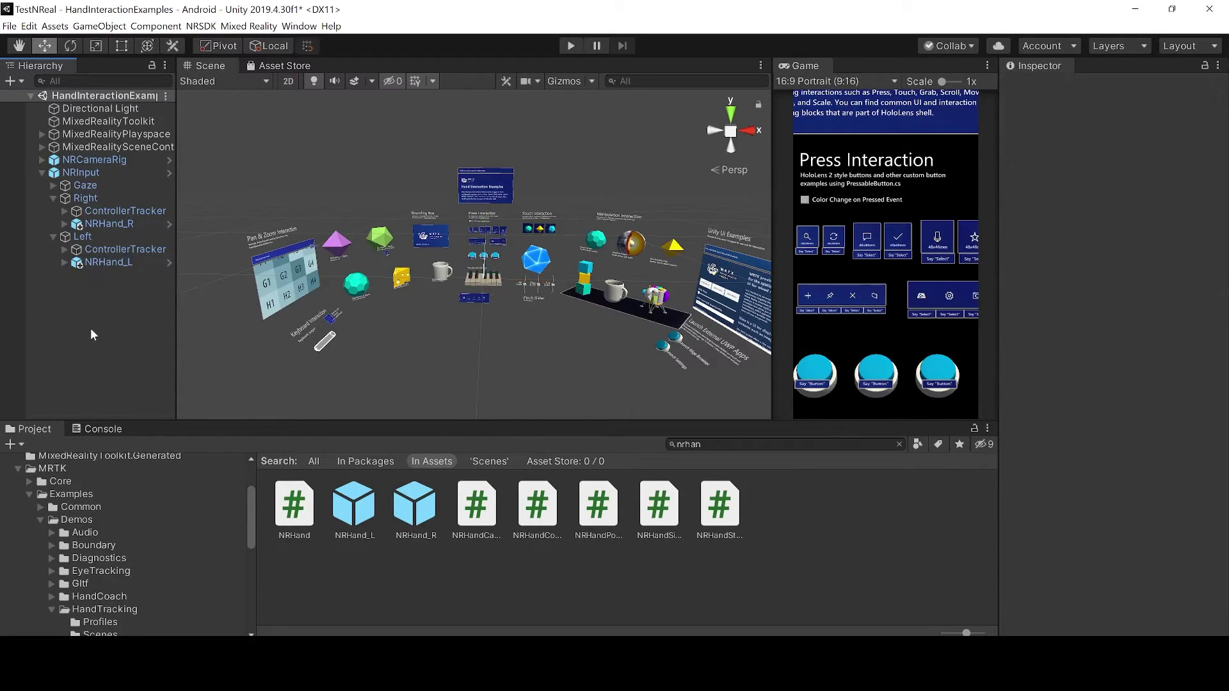
Deactivate the NRHandPointer_L and NRHandPointer_R objects.
click(63, 263)
click(94, 289)
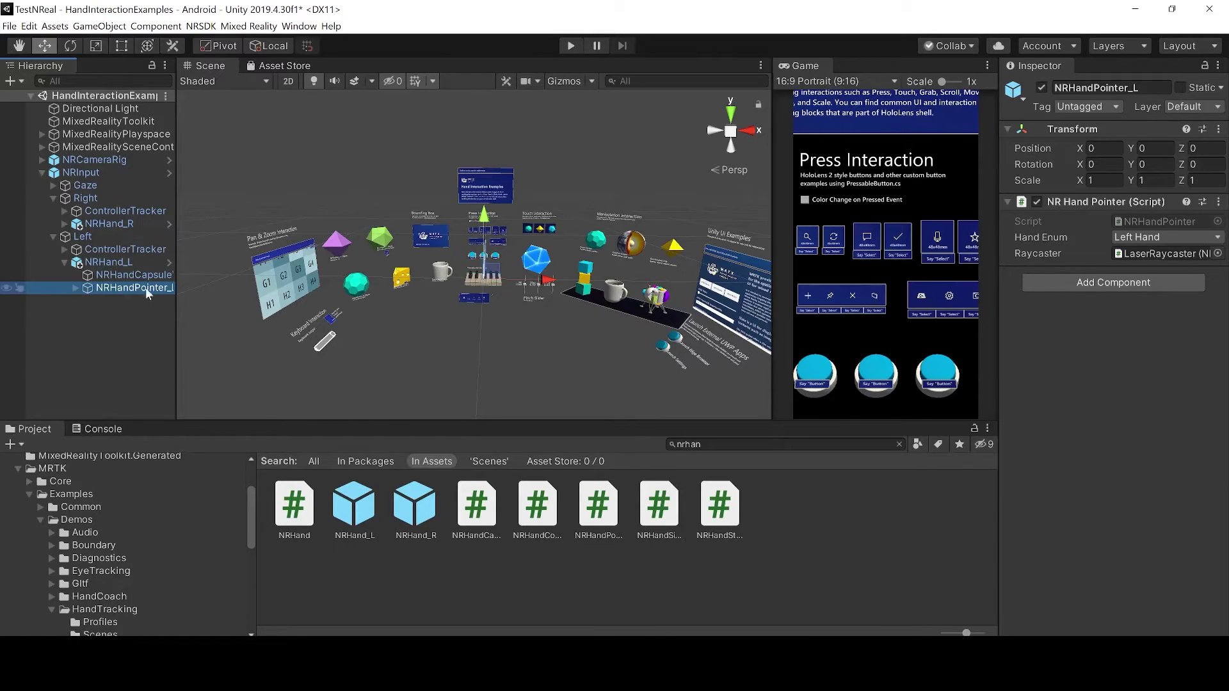
click(1042, 87)
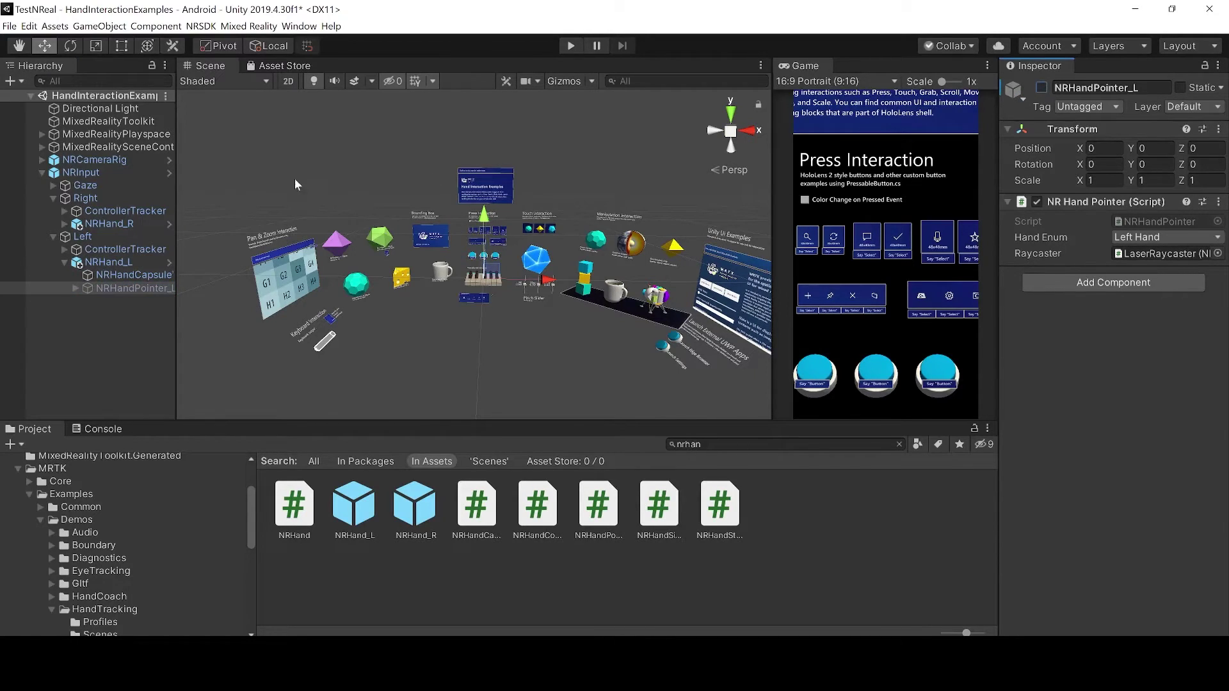
click(64, 224)
click(128, 249)
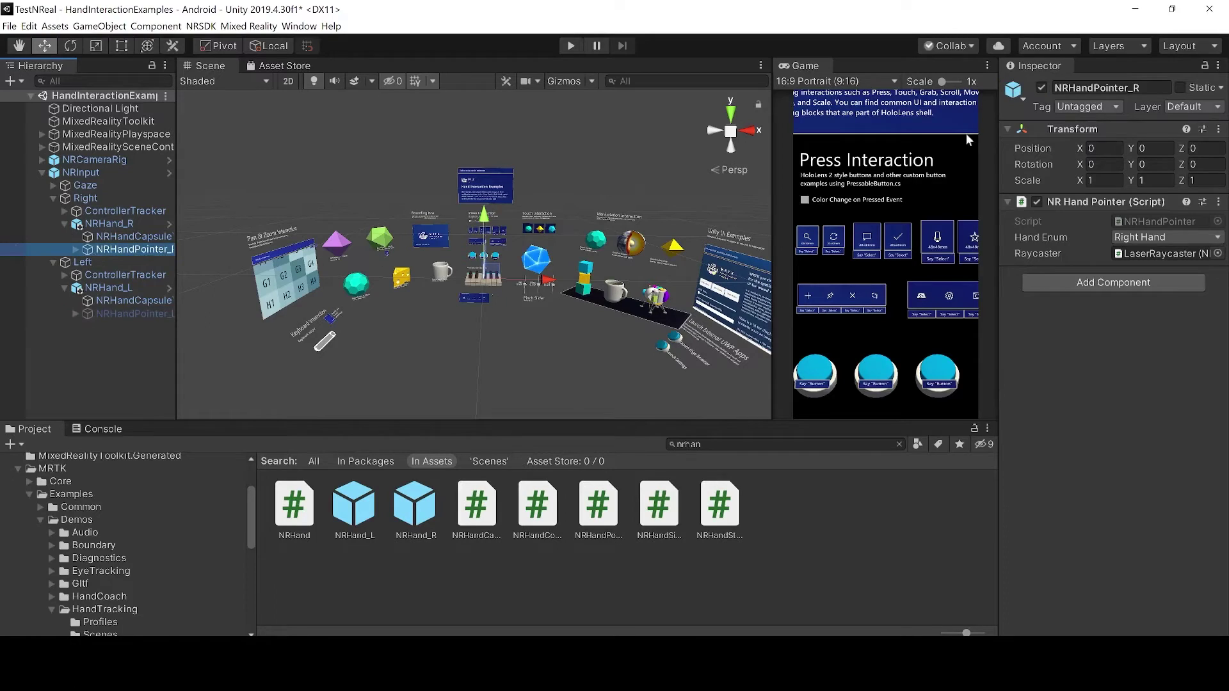
click(1042, 88)
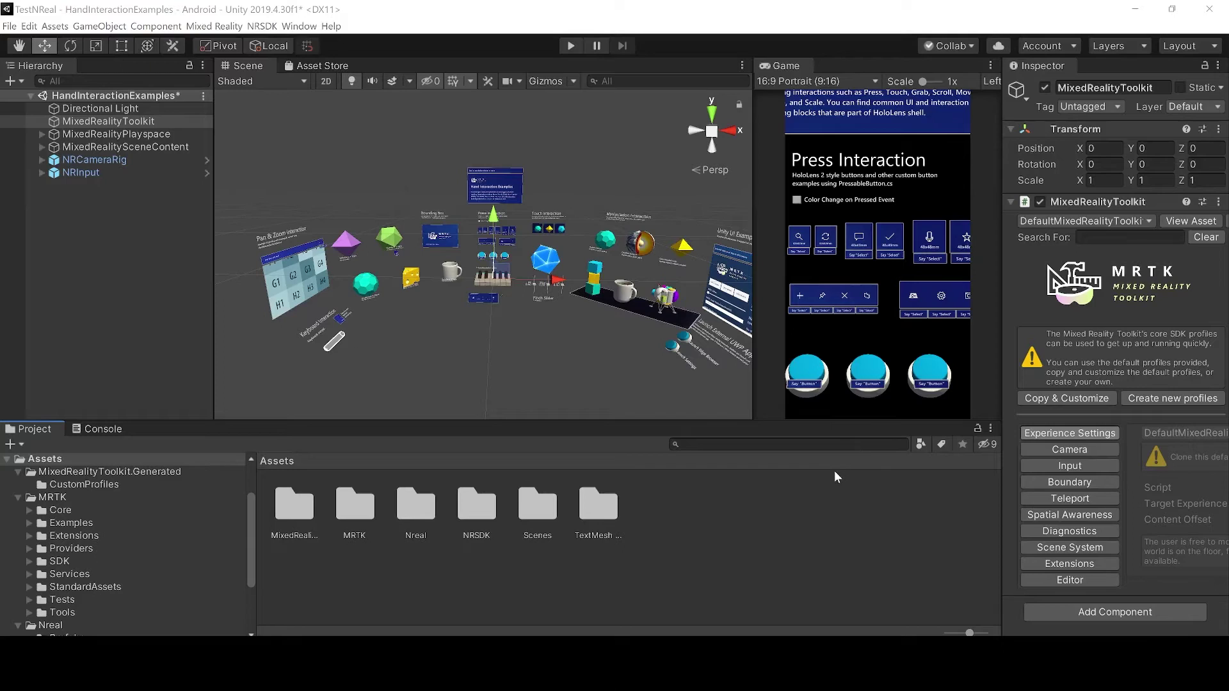
Choose the Nreal Hand MixedRealityToolkitConfigurationProfile and locate the asset with an 'nreal' Project search.
click(1072, 224)
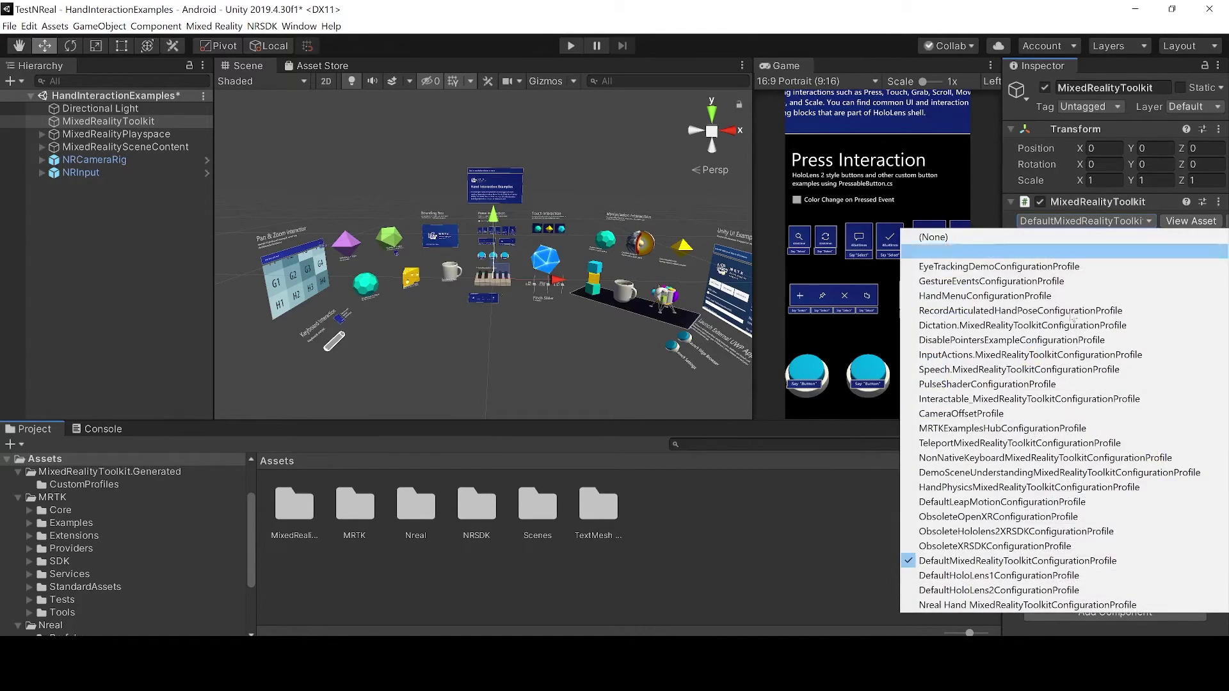
click(977, 605)
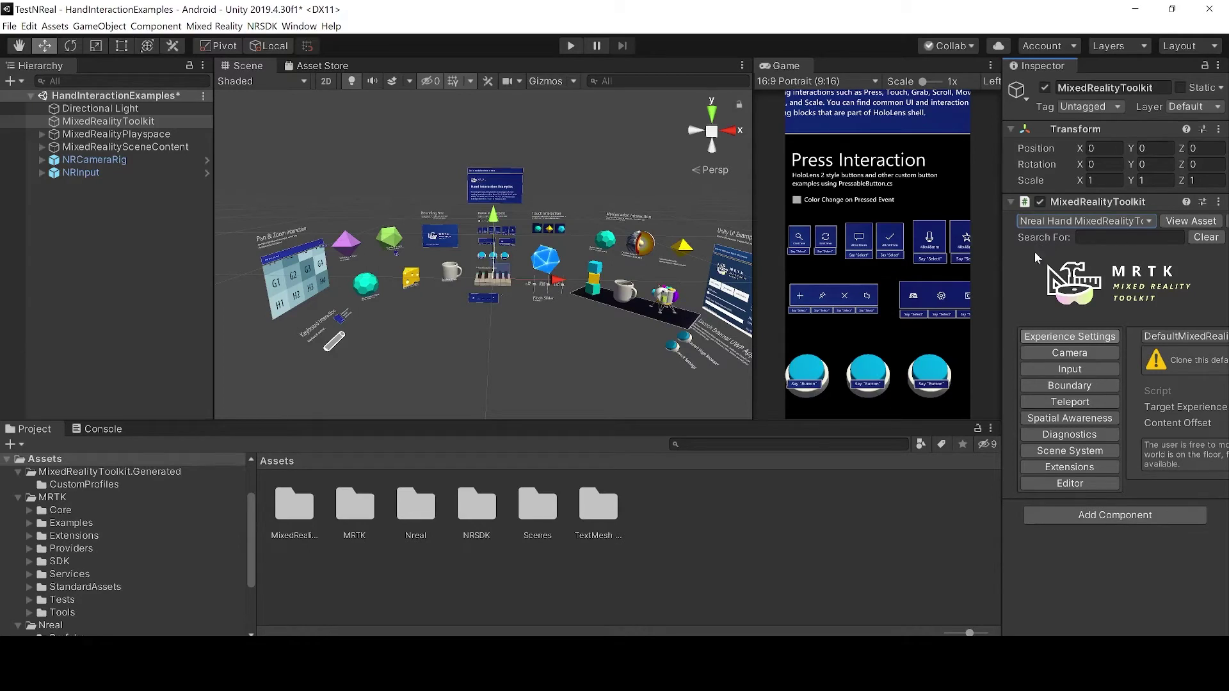
click(861, 444)
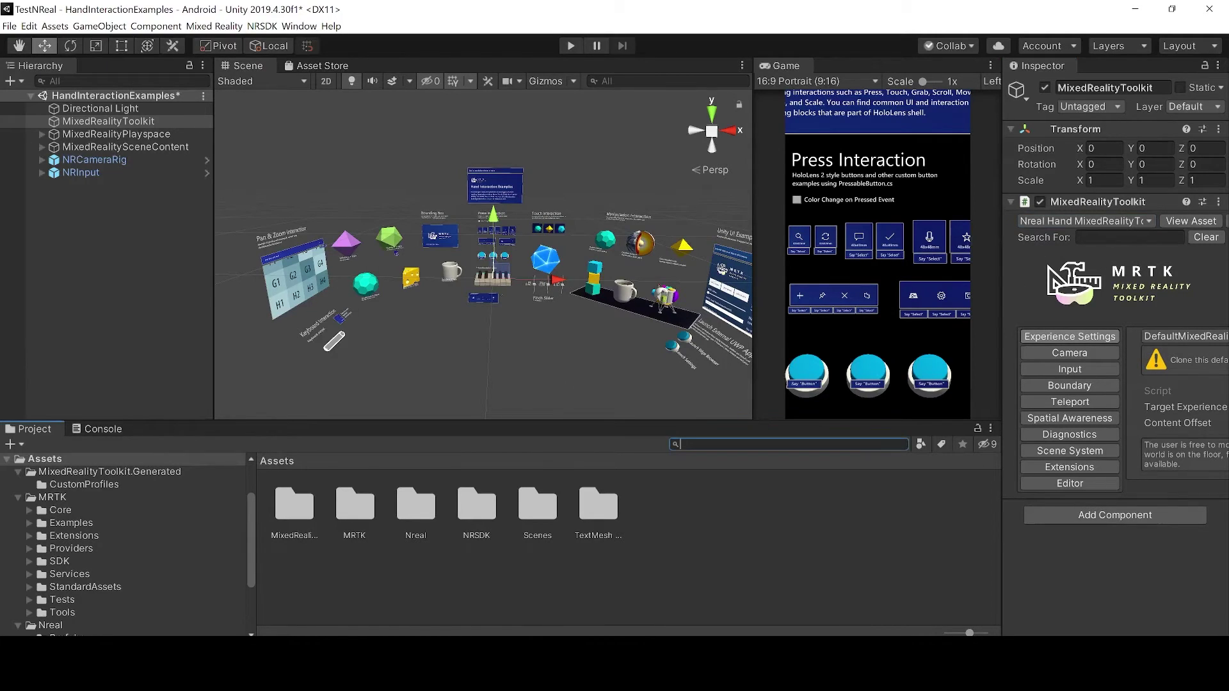
text(nreal)
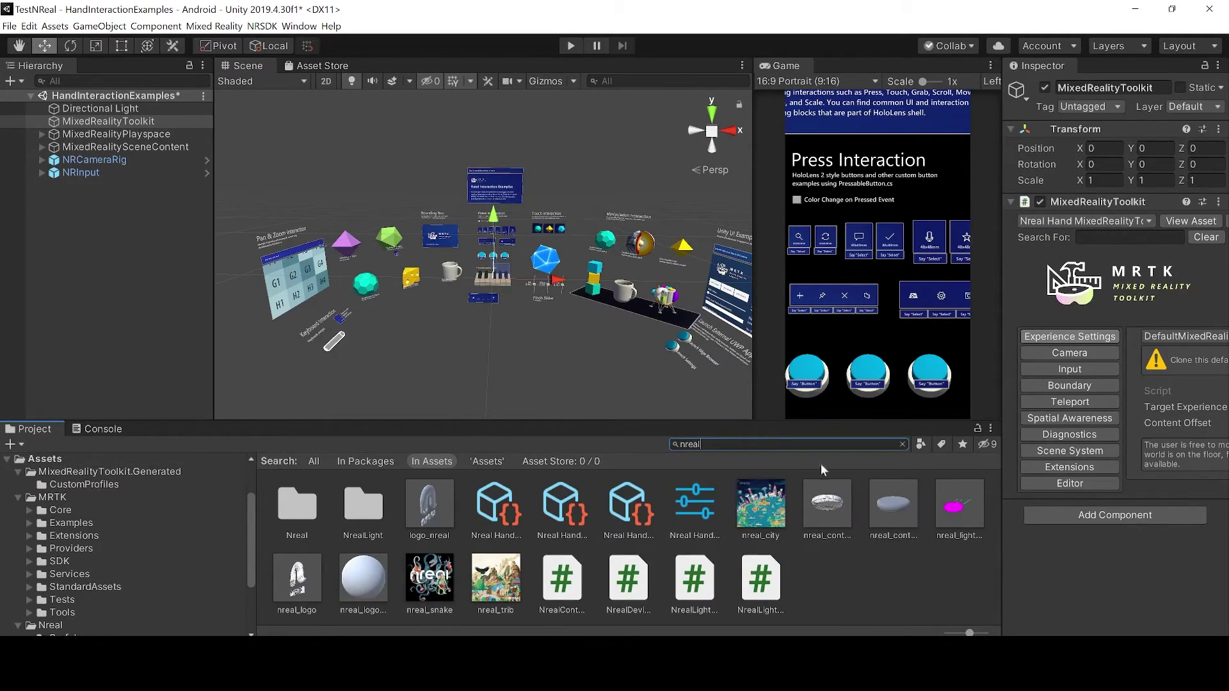
click(696, 512)
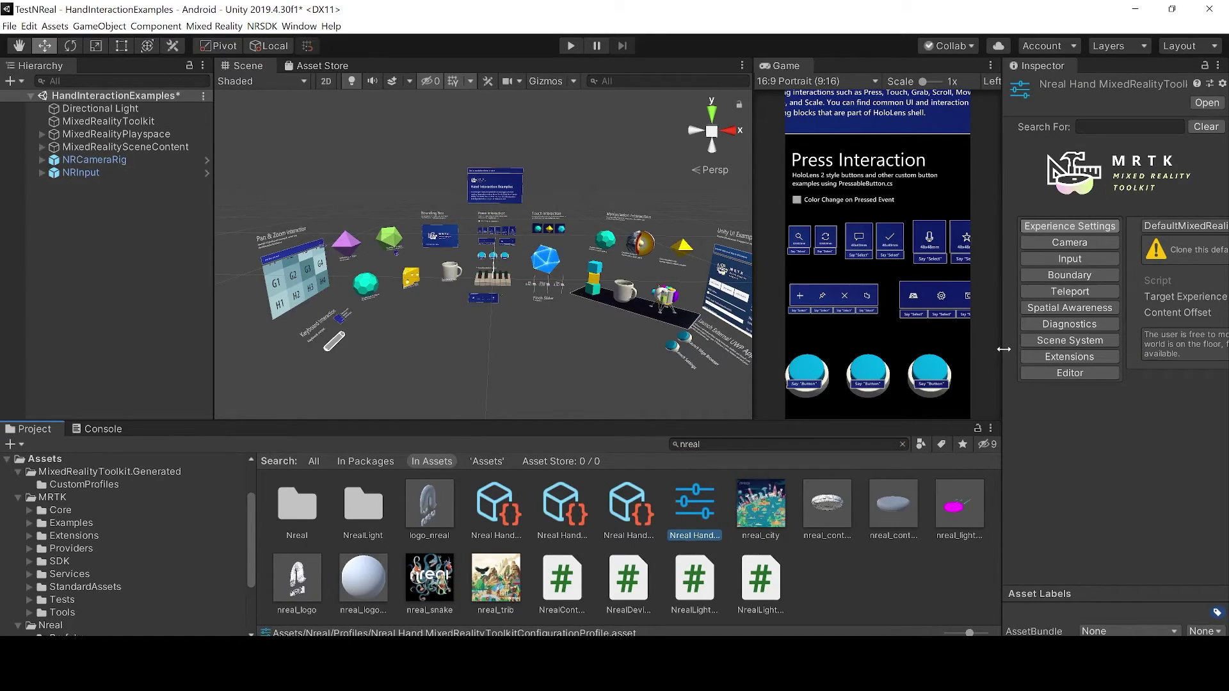
click(154, 121)
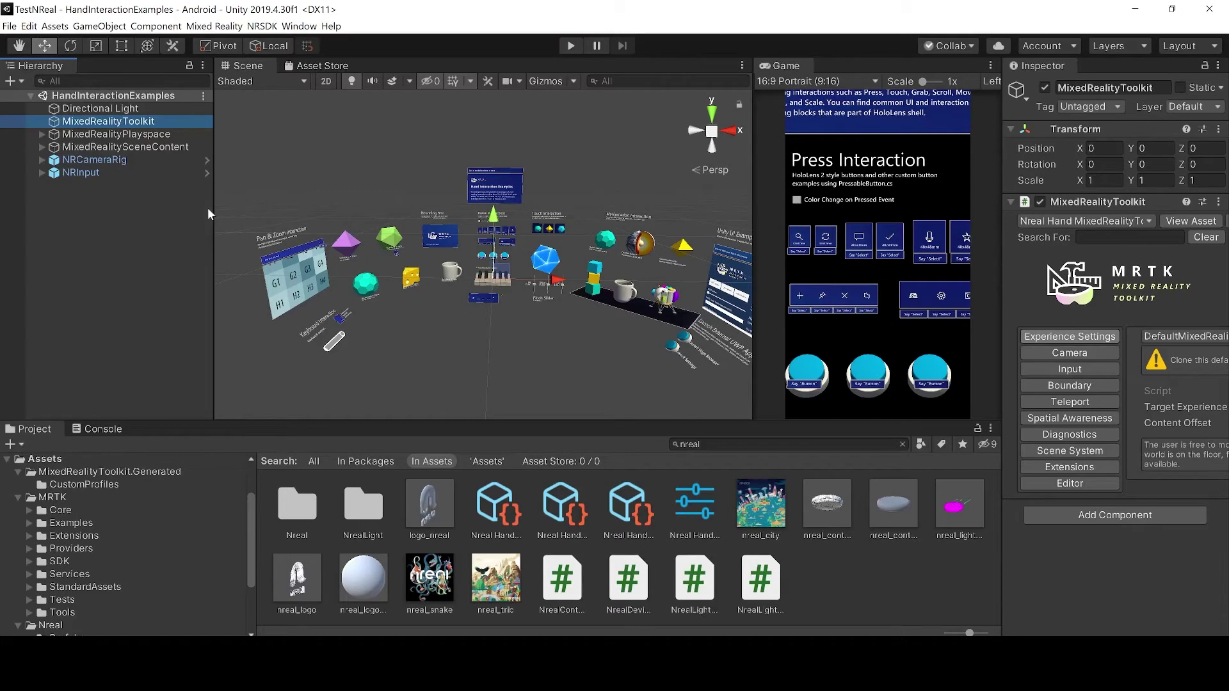
Add the open HandInteractionExamples scene in Build Settings and build it as test.apk.
click(28, 26)
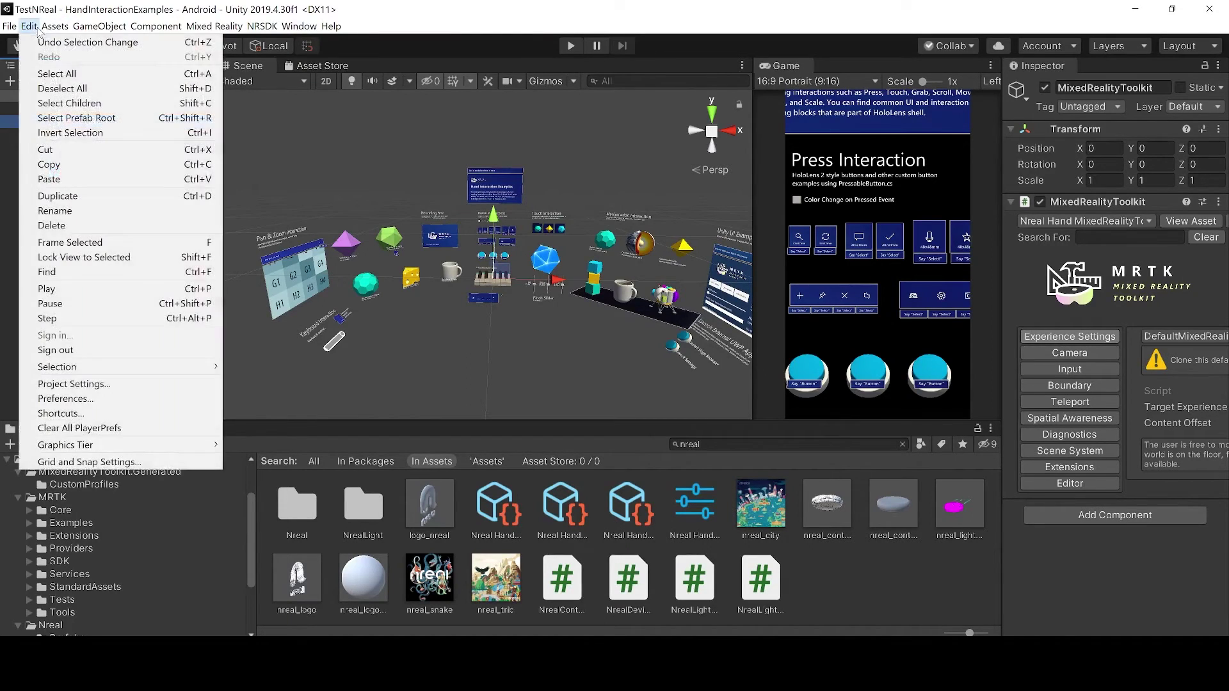
mouse_move(12, 31)
click(51, 151)
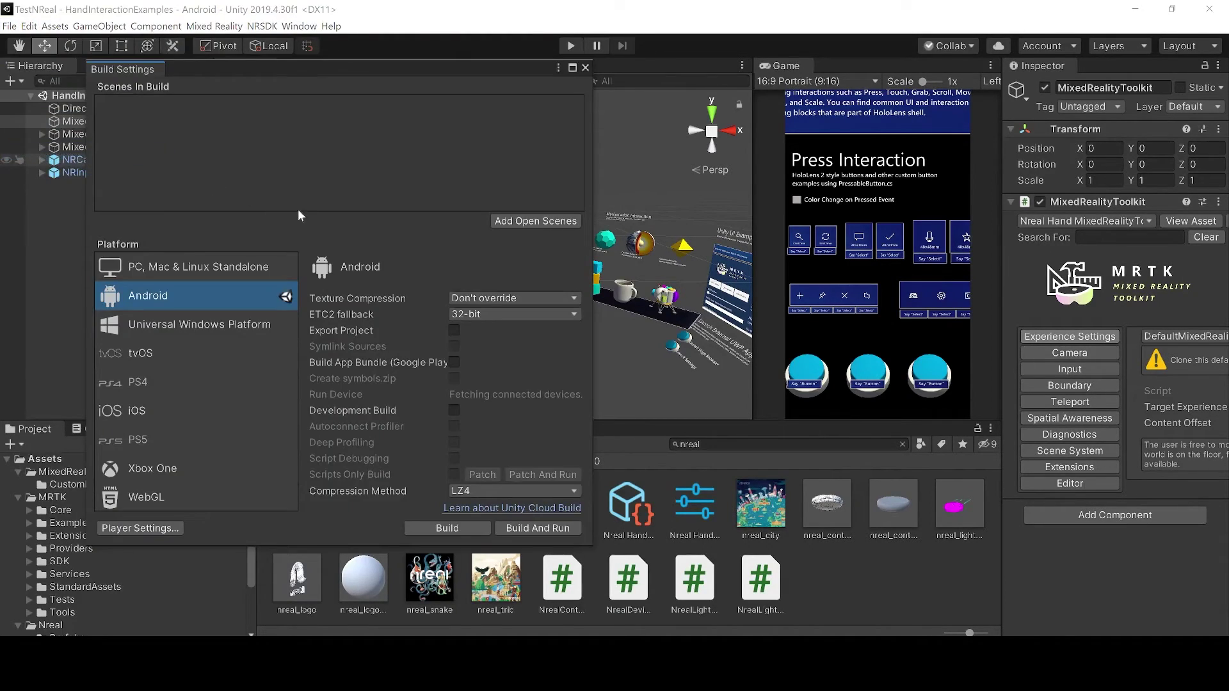
click(525, 222)
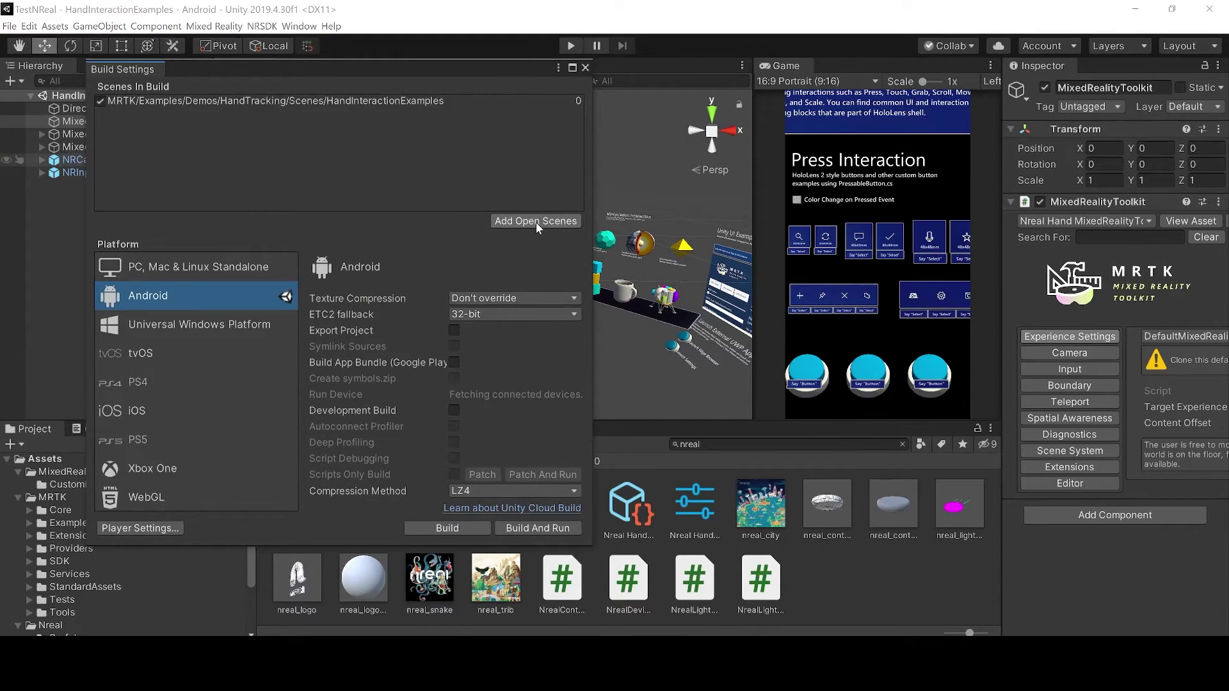
click(459, 529)
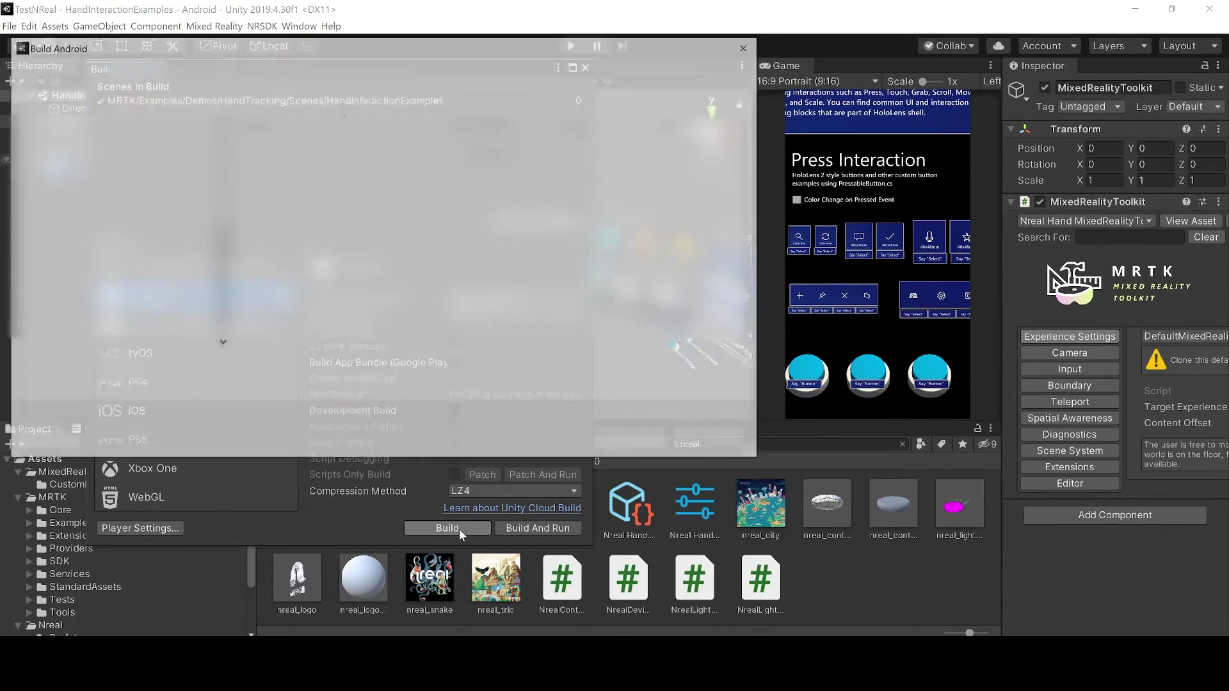
text(test)
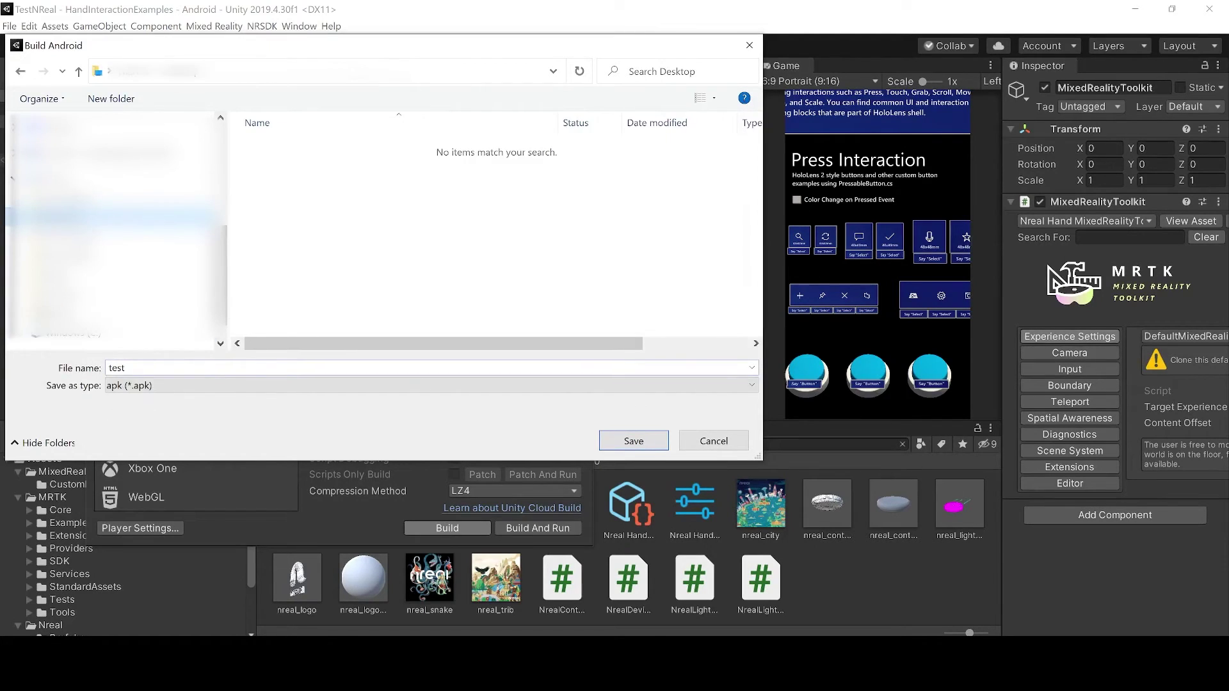
click(630, 441)
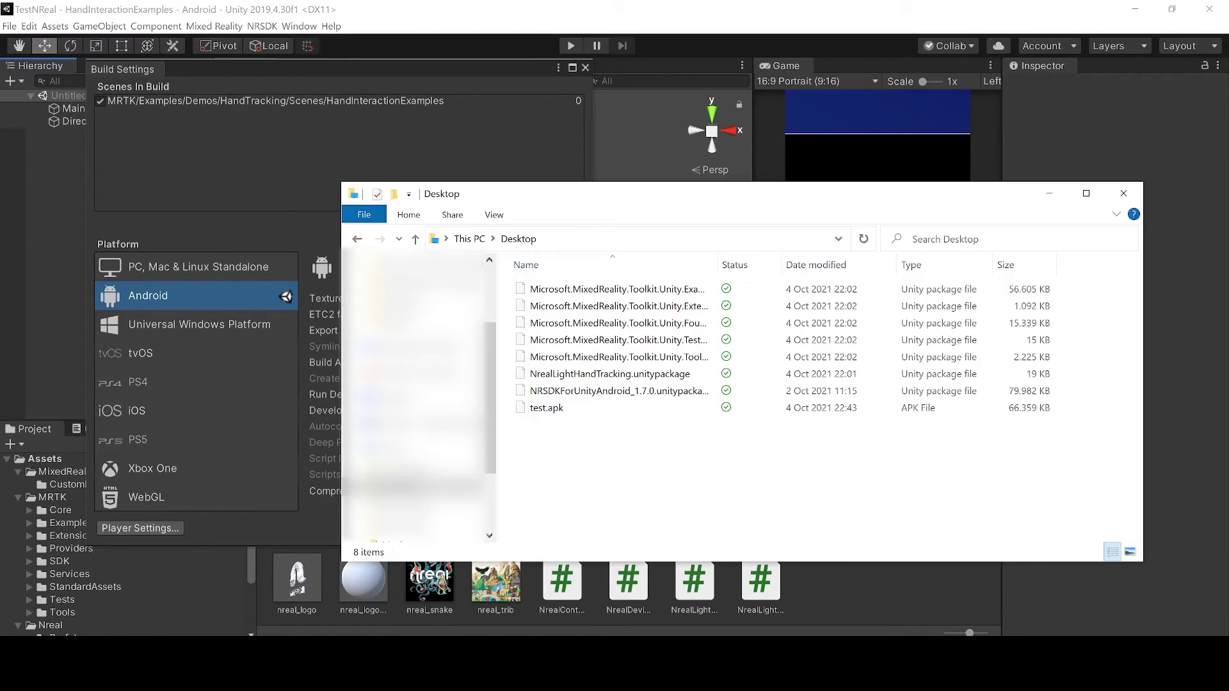
Select test.apk in the Desktop folder.
click(551, 417)
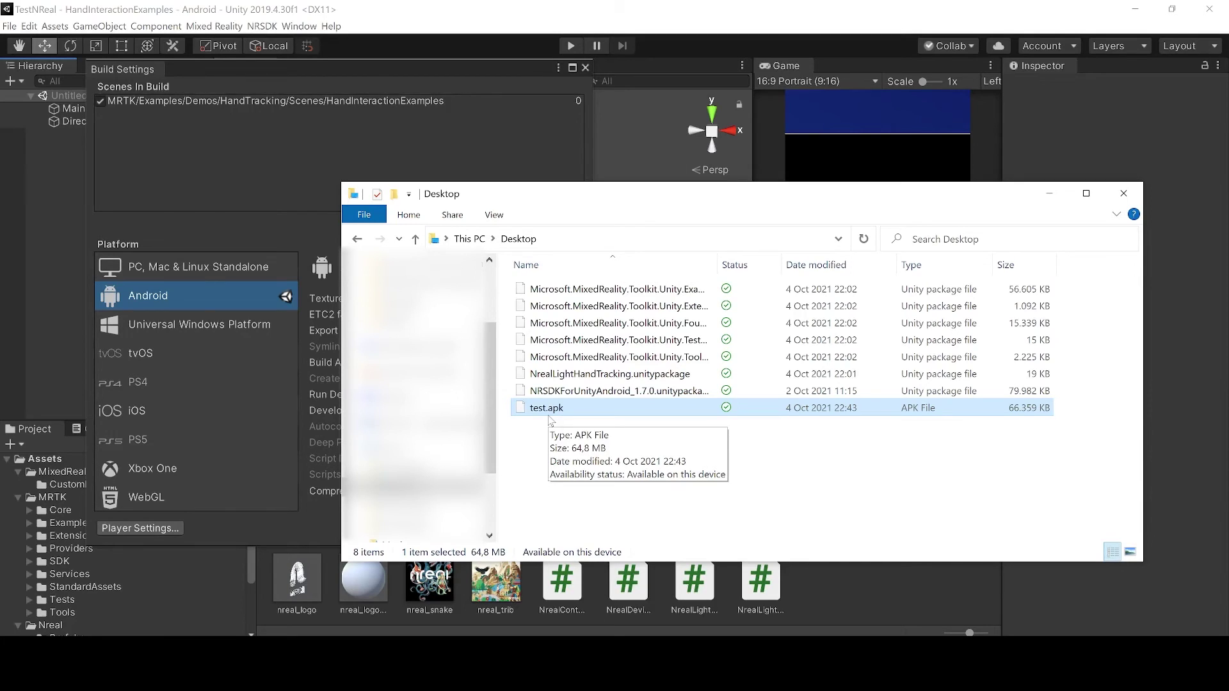
click(551, 456)
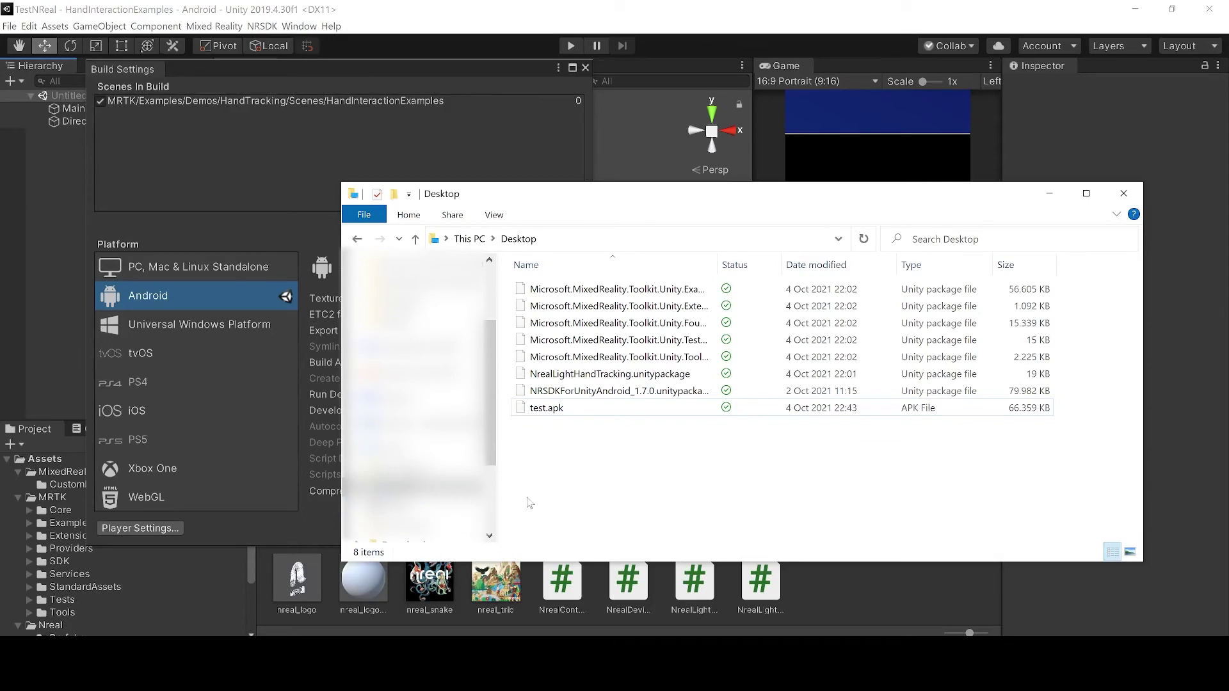
click(552, 414)
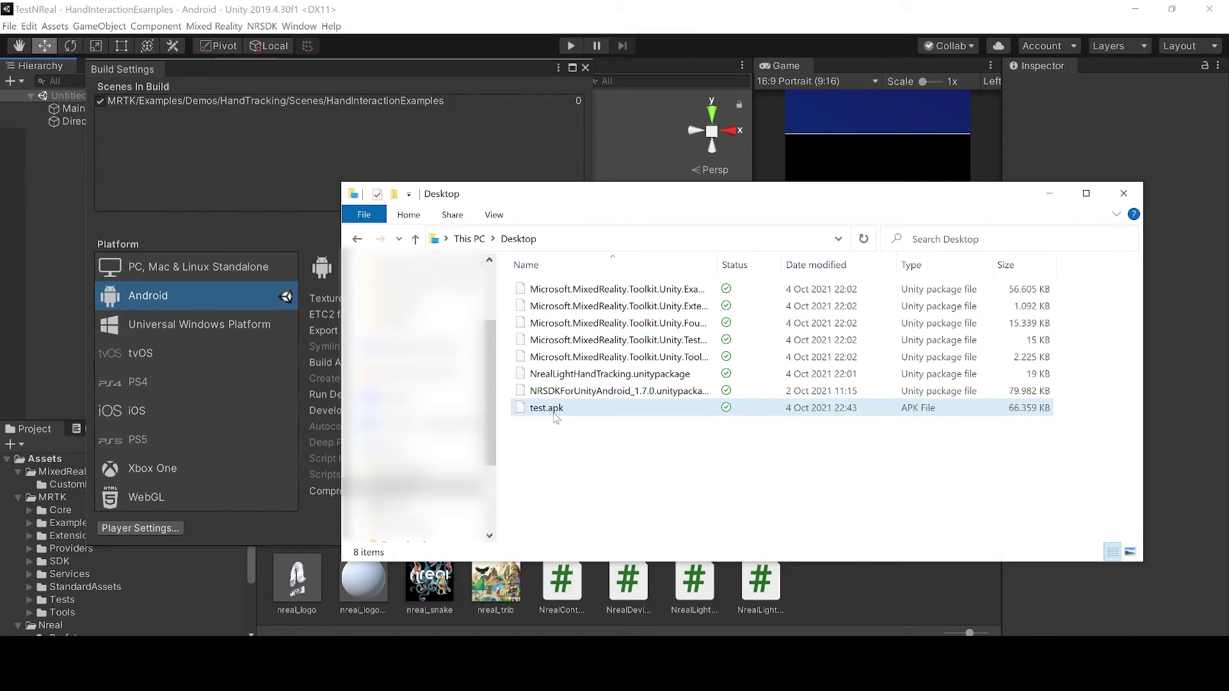
Launch scrcpy from the system search to mirror the DevKit device.
key(super)
text(scrcpy)
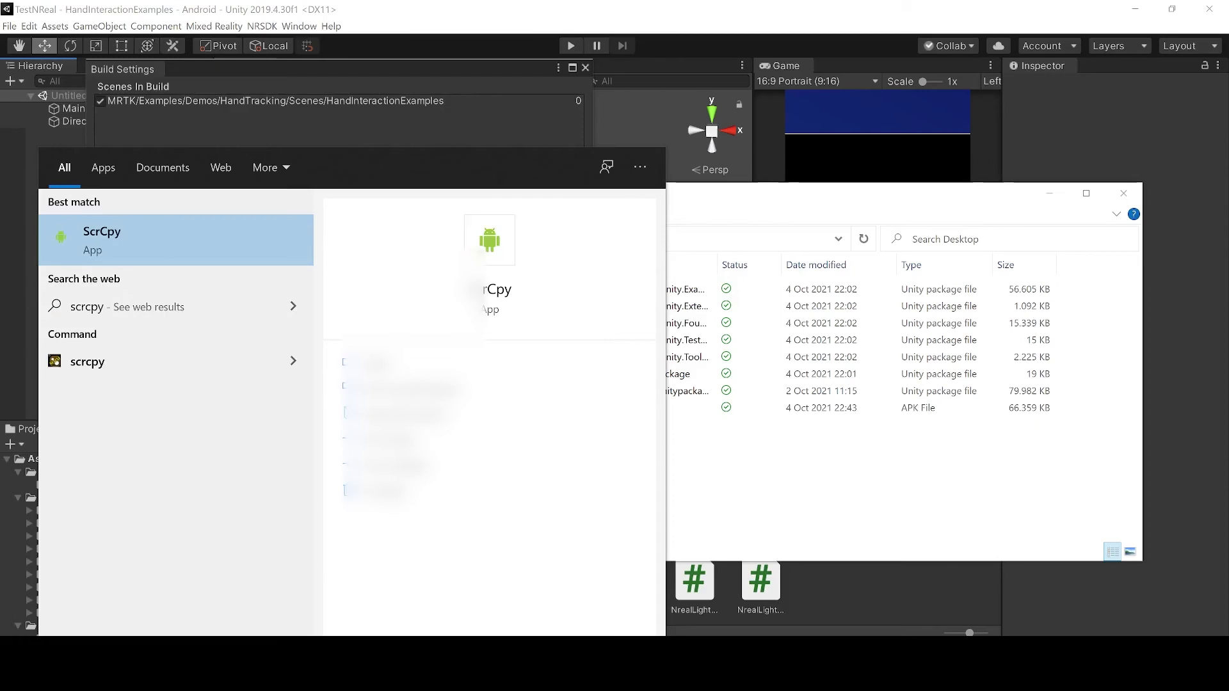
key(Return)
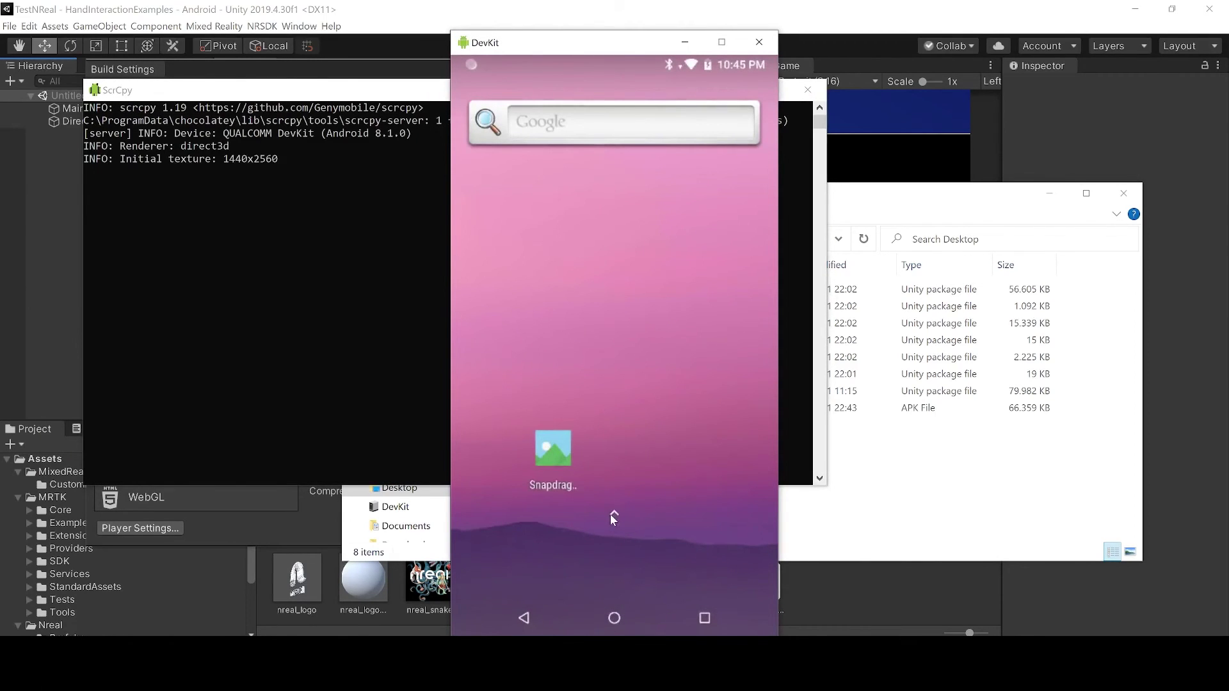
Show the app drawer on the mirror and drop test.apk onto scrcpy to install it.
drag(611, 512, 603, 498)
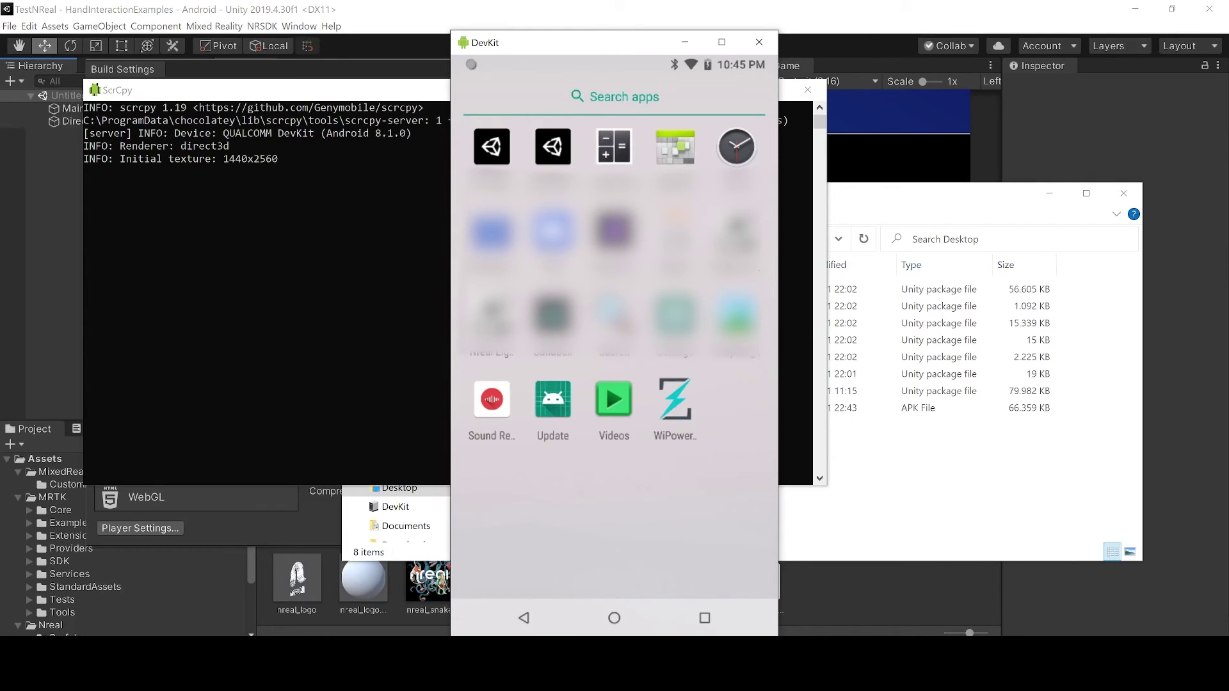
drag(896, 197, 939, 66)
drag(592, 274, 666, 497)
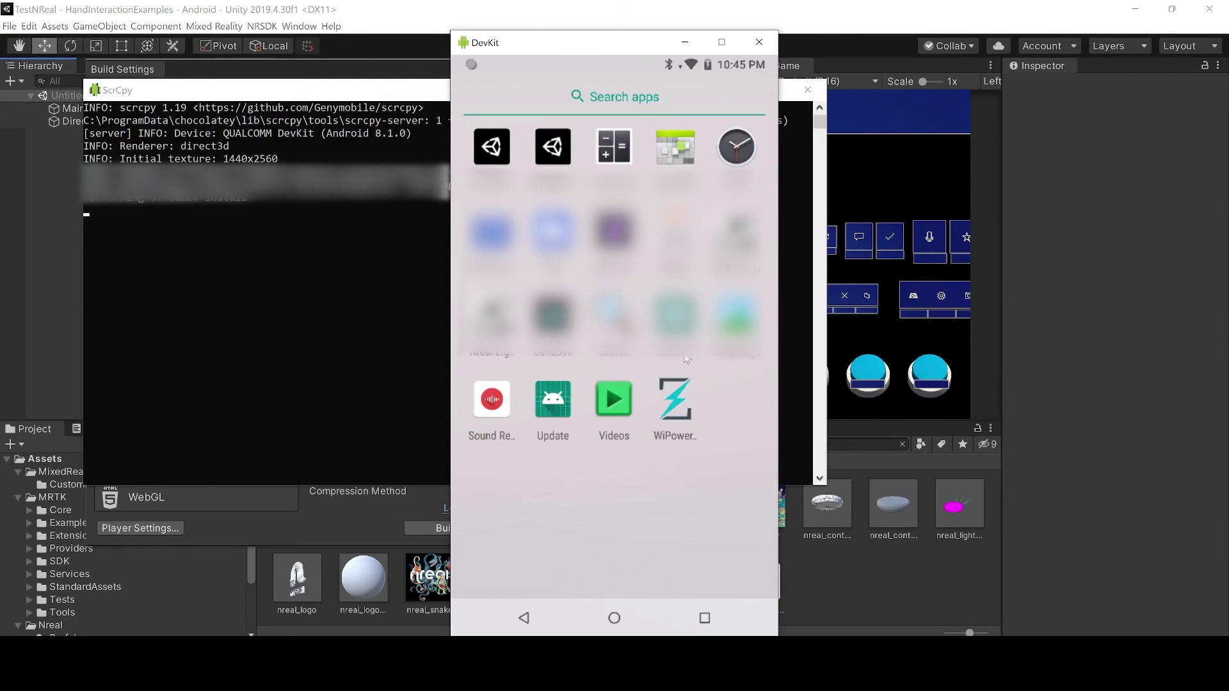